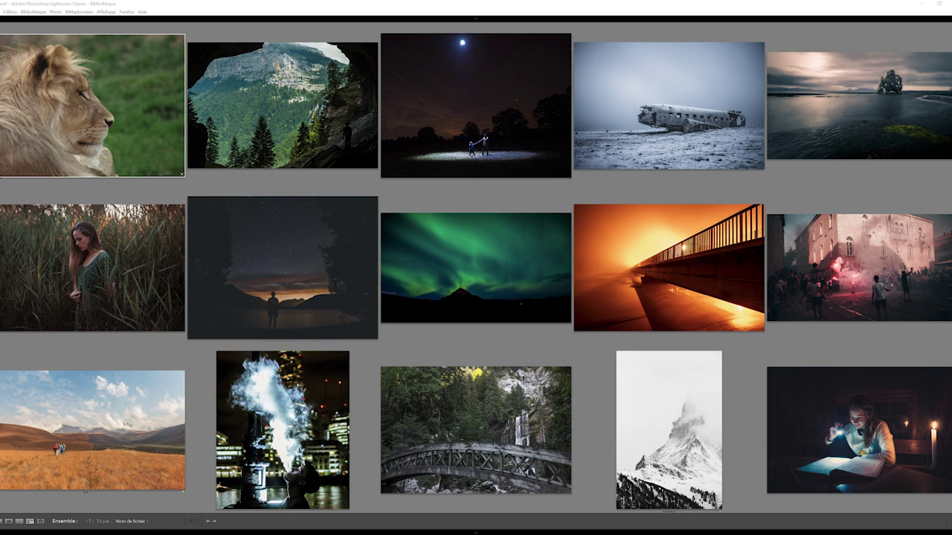
Show the cave photo of the forested cliff and hiker alone in Loupe view
{"action": "key", "text": "e"}
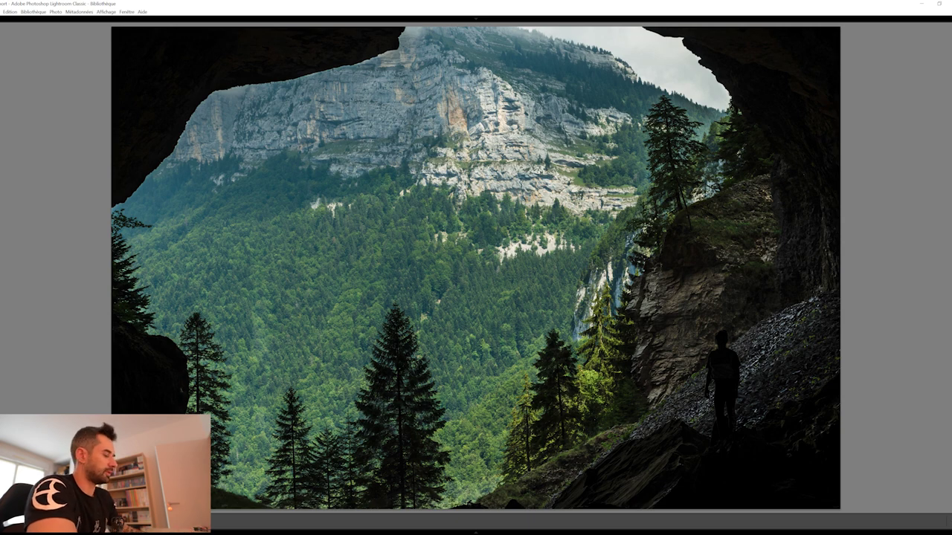
Develop the cave photo with Shadows +67, Contrast −42 and Highlights −46
{"action": "key", "text": "l"}
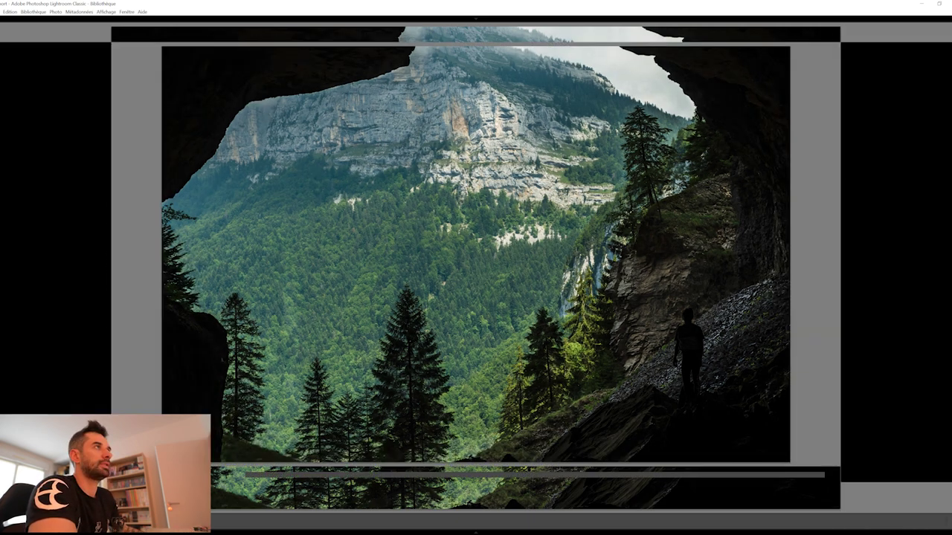
{"action": "key", "text": "shift+Tab"}
{"action": "key", "text": "d"}
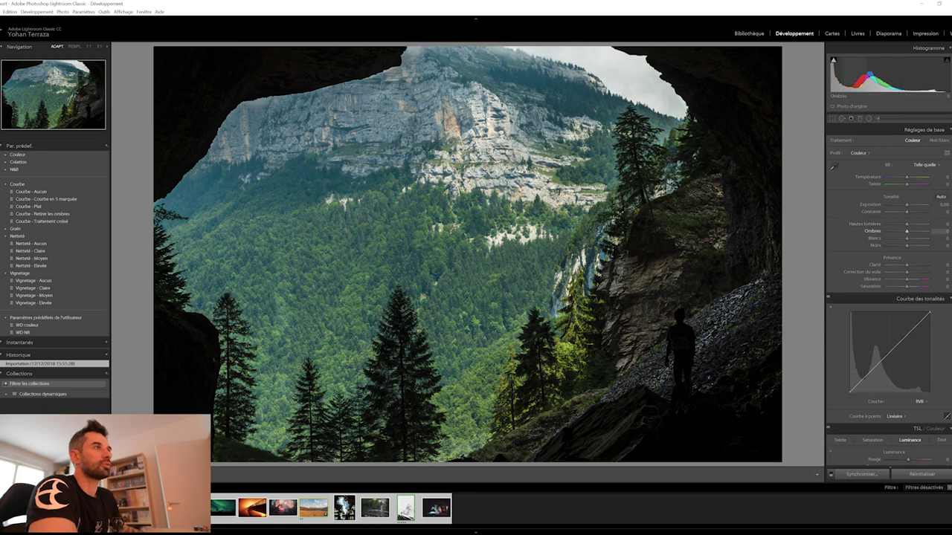
{"action": "left_click_drag", "start_coordinate": [906, 231], "coordinate": [920, 231]}
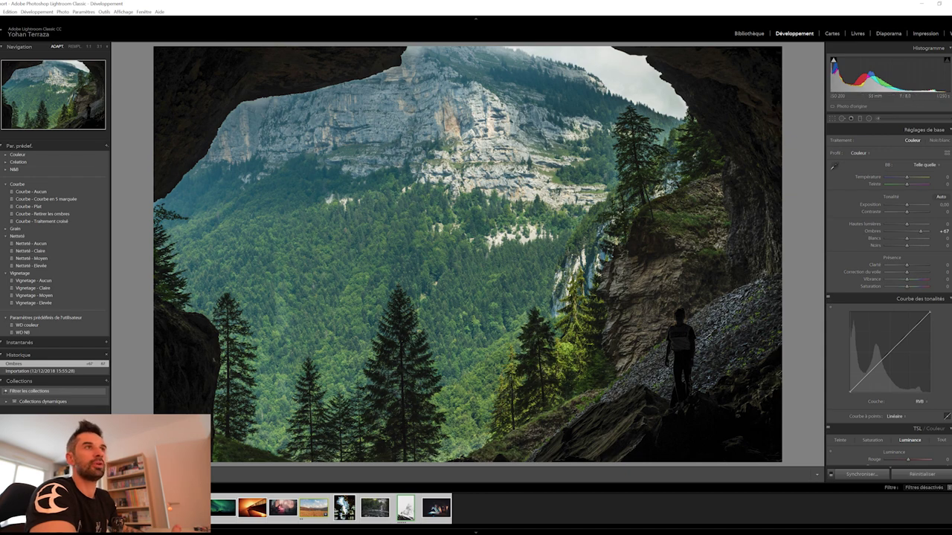
{"action": "left_click_drag", "start_coordinate": [907, 212], "coordinate": [898, 212]}
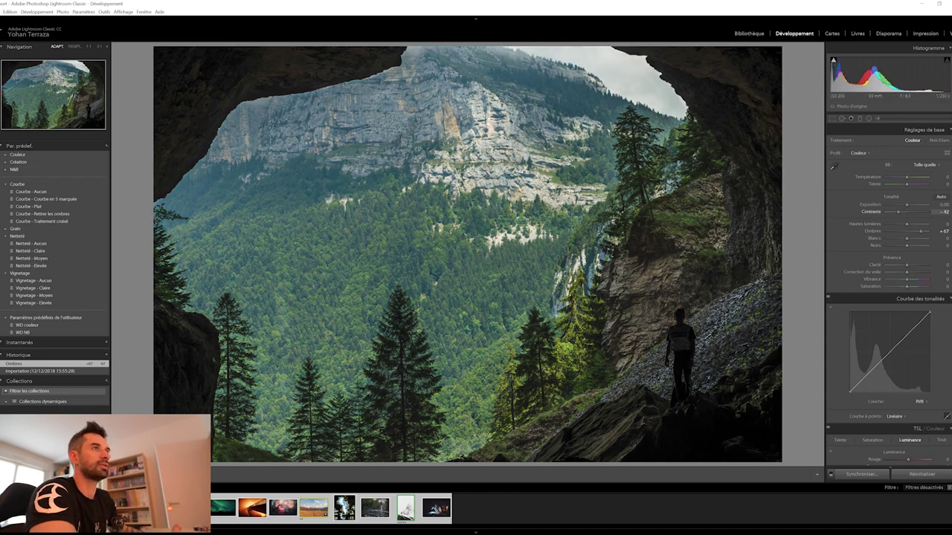
{"action": "left_click_drag", "start_coordinate": [906, 224], "coordinate": [897, 224]}
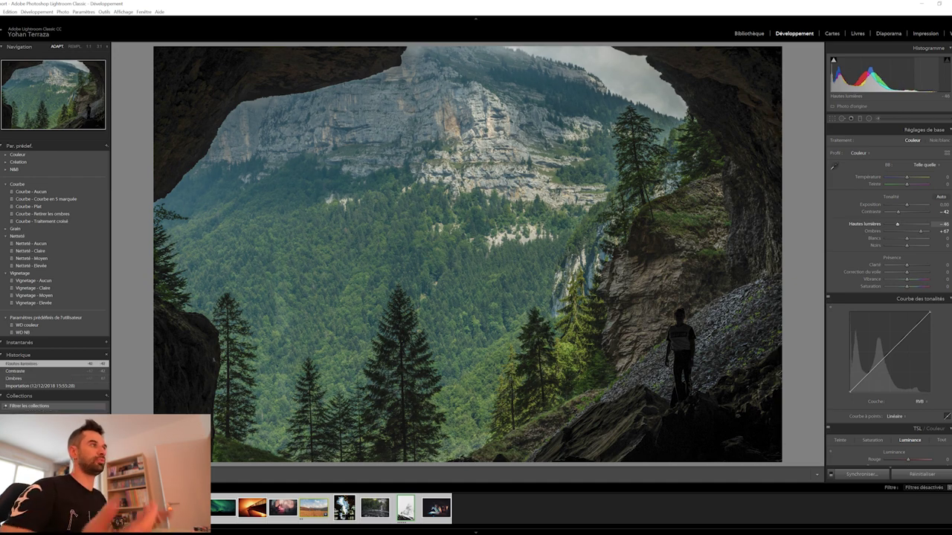
{"action": "scroll", "coordinate": [922, 298], "scroll_direction": "down", "scroll_amount": 3}
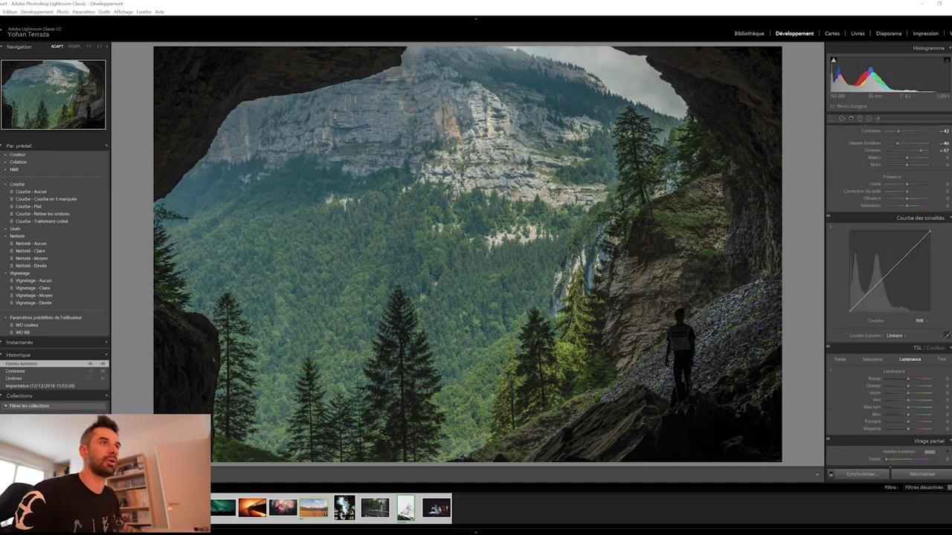
Lower the Green saturation in HSL to −49 to mute the forest foliage
{"action": "scroll", "coordinate": [922, 297], "scroll_direction": "down", "scroll_amount": 3}
{"action": "left_click", "coordinate": [872, 278]}
{"action": "left_click_drag", "start_coordinate": [901, 319], "coordinate": [900, 319]}
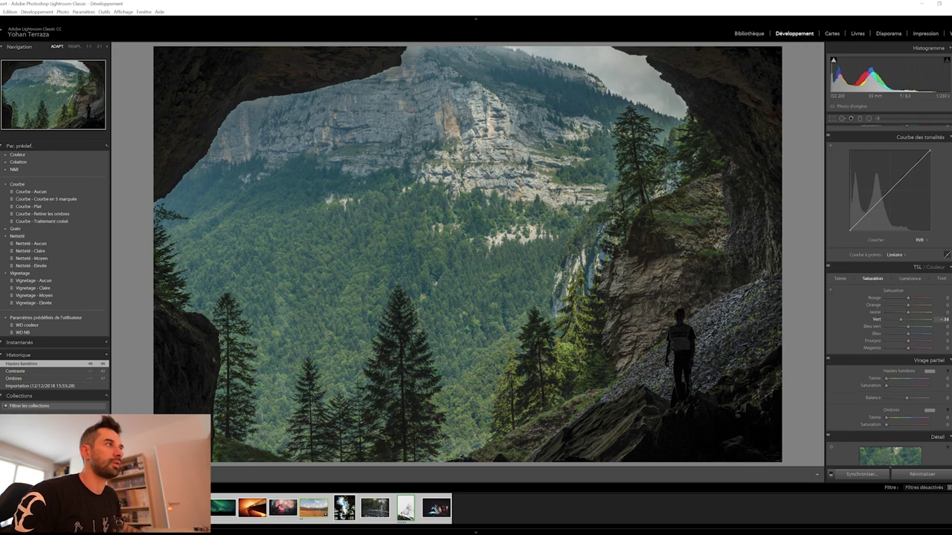
{"action": "type", "text": "-49"}
{"action": "key", "text": "Return"}
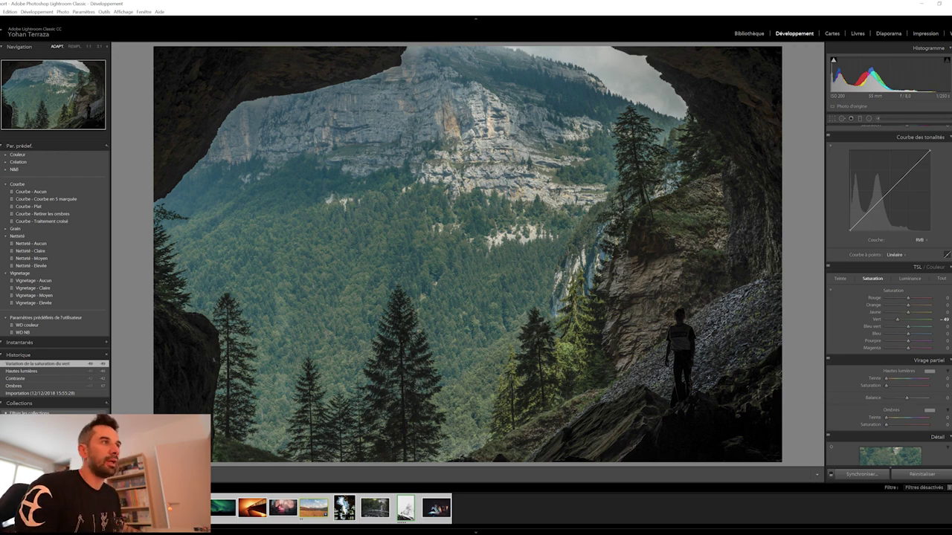
{"action": "left_click", "coordinate": [675, 331]}
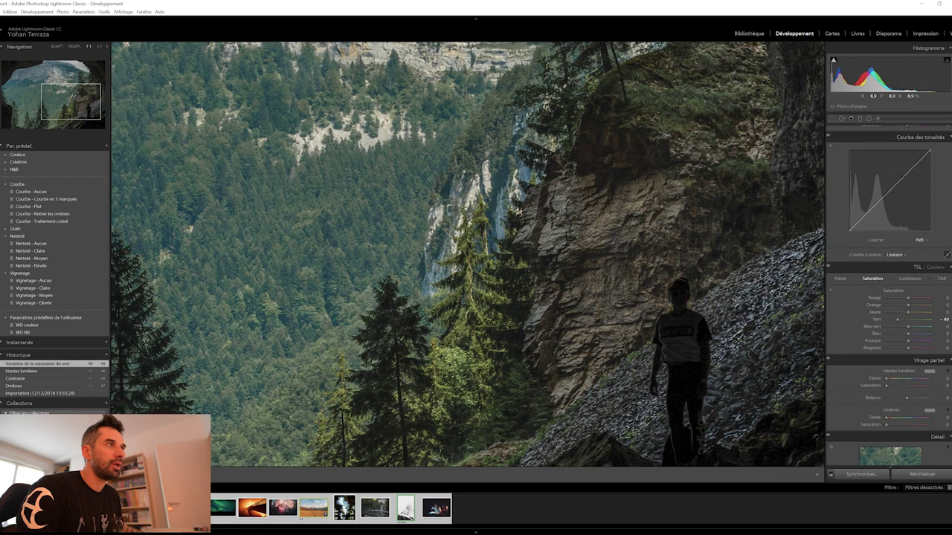
Inspect the hiker and upper cliffs at 1:1 zoom, then switch to the moonlit night photo
{"action": "key", "text": "z"}
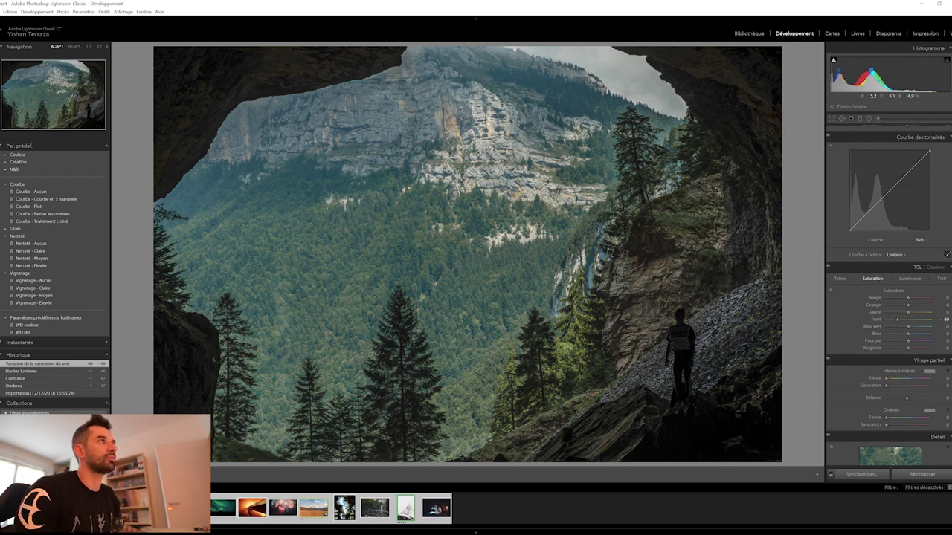
{"action": "key", "text": "z"}
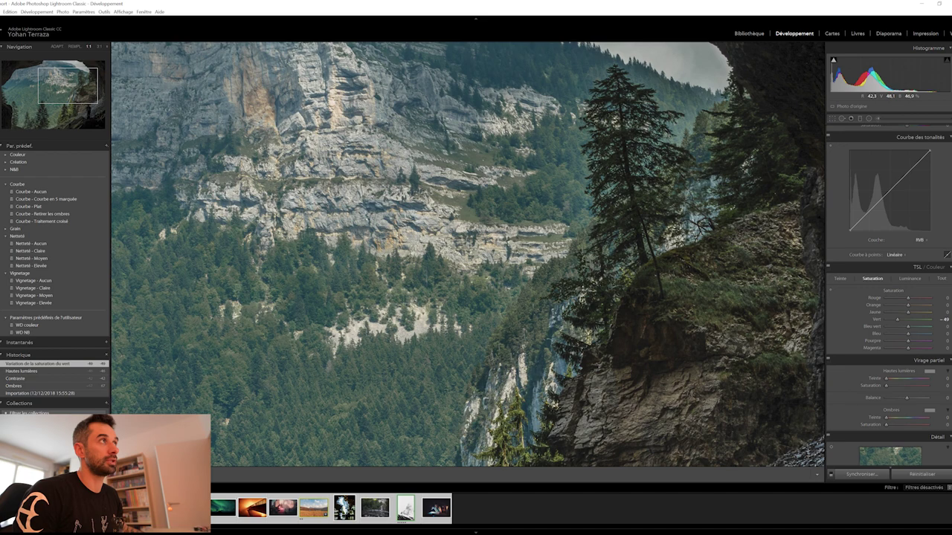
{"action": "key", "text": "z"}
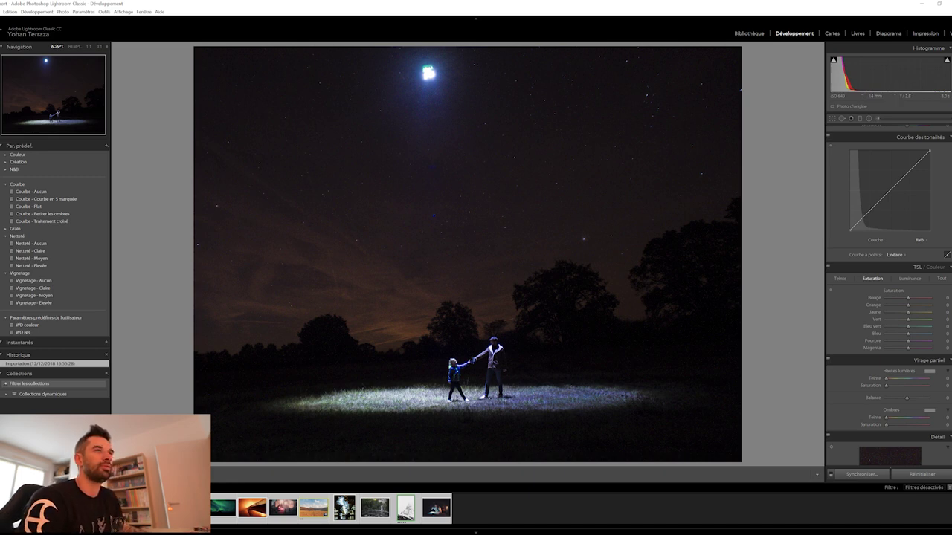
{"action": "scroll", "coordinate": [889, 297], "scroll_direction": "up", "scroll_amount": 3}
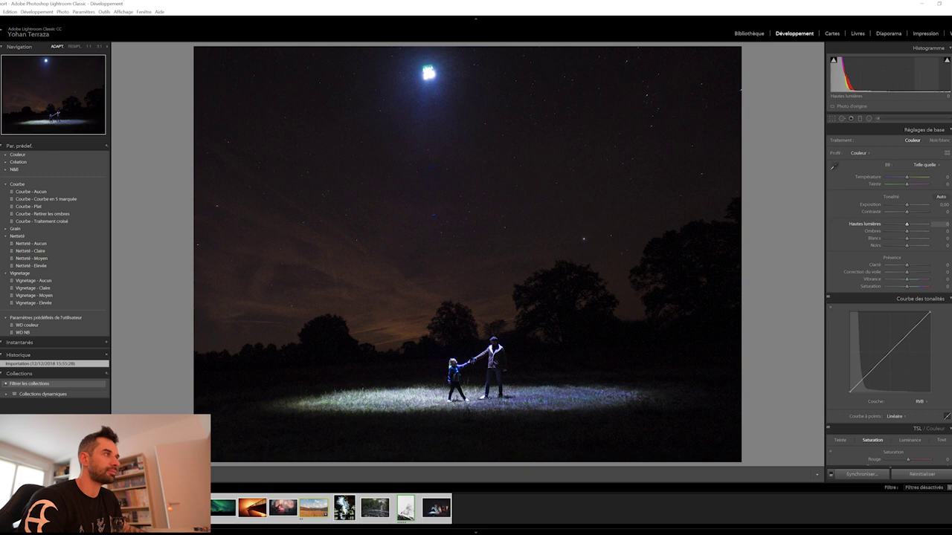
Set the night photo's Highlights to −22 and Shadows to +19, checking the two people at 1:1
{"action": "key", "text": "z"}
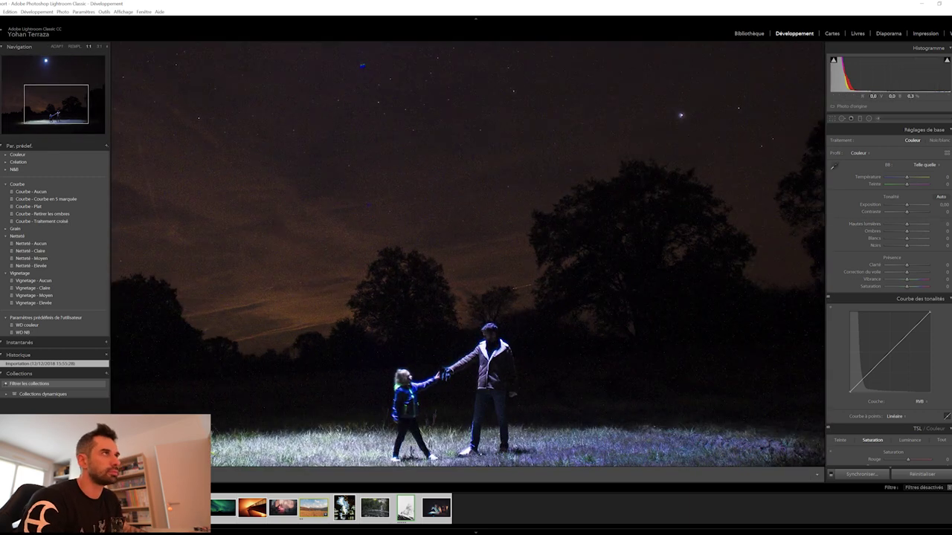
{"action": "left_click_drag", "start_coordinate": [476, 297], "coordinate": [492, 269]}
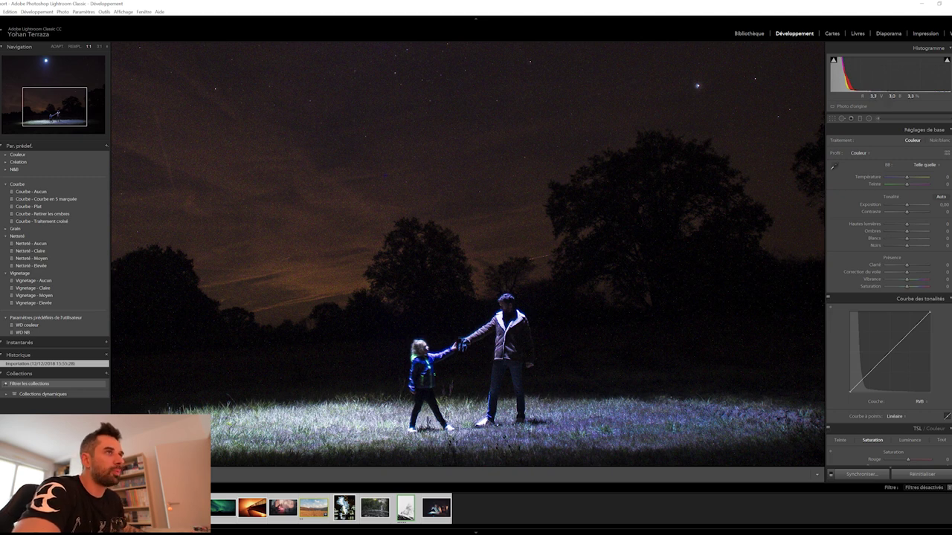
{"action": "mouse_move", "coordinate": [926, 75]}
{"action": "left_mouse_down"}
{"action": "mouse_move", "coordinate": [909, 75]}
{"action": "mouse_move", "coordinate": [928, 74]}
{"action": "left_mouse_up"}
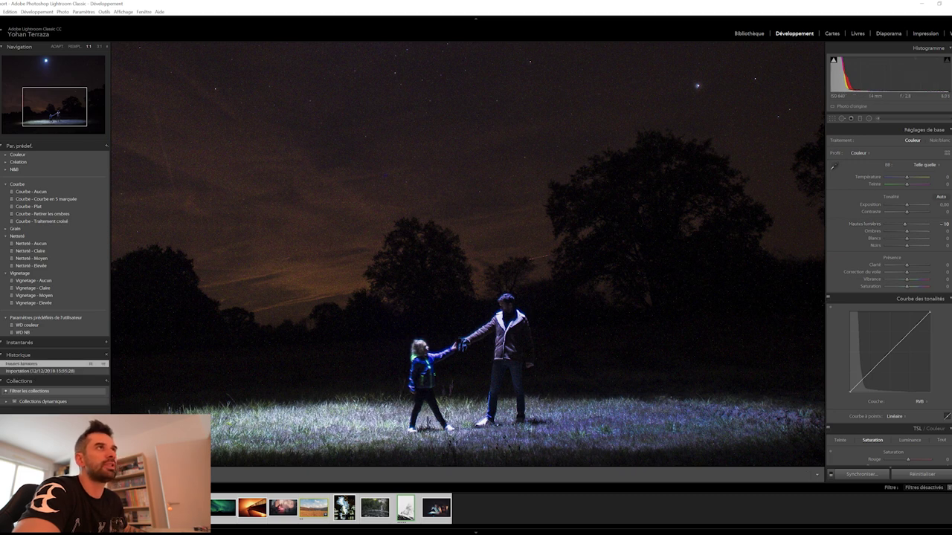
{"action": "mouse_move", "coordinate": [852, 107]}
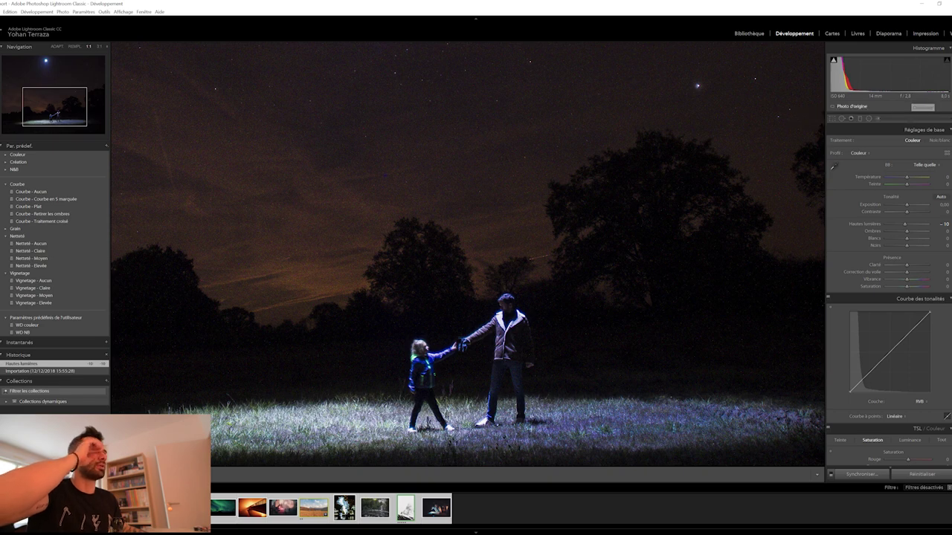
{"action": "key", "text": "z"}
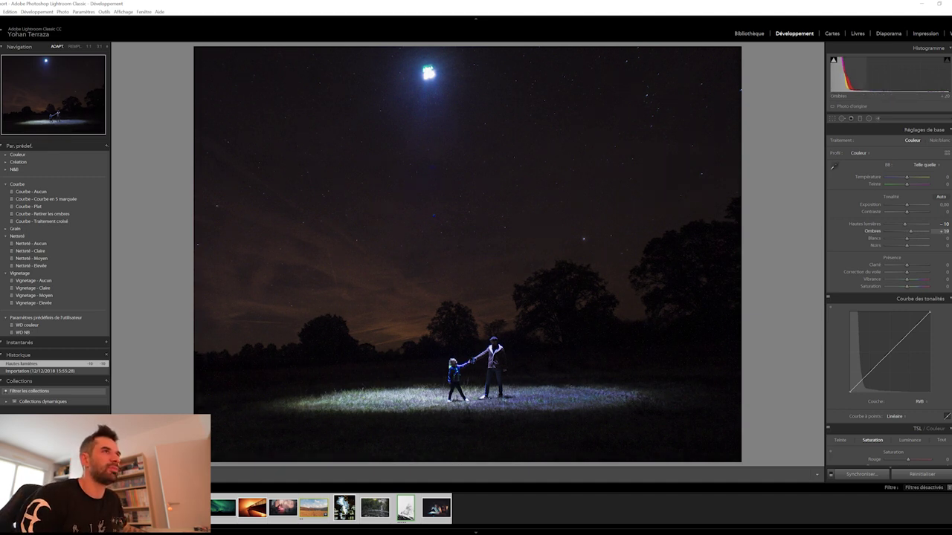
{"action": "left_click_drag", "start_coordinate": [903, 224], "coordinate": [900, 224]}
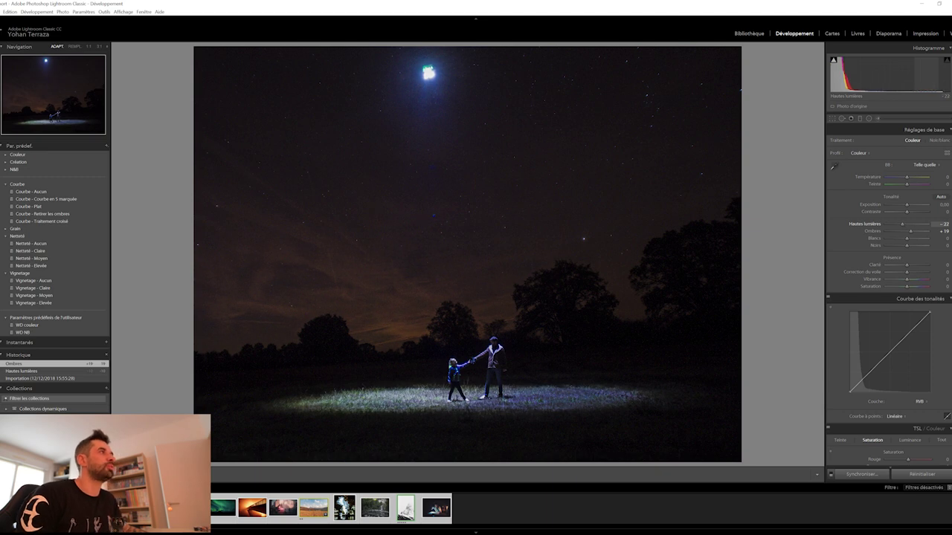
{"action": "key", "text": "r"}
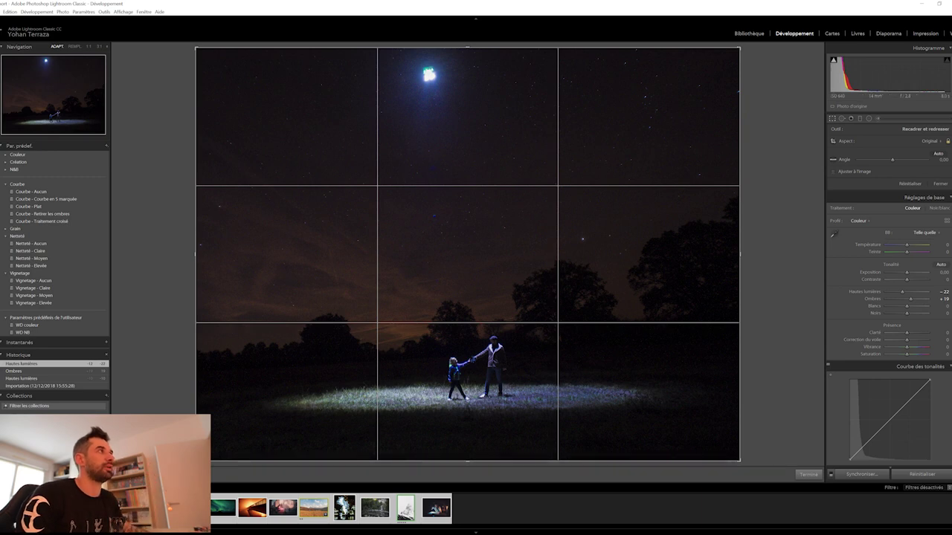
Crop the night photo evenly on all sides and raise Exposure to +0.80
{"action": "left_click_drag", "start_coordinate": [739, 461], "coordinate": [710, 438]}
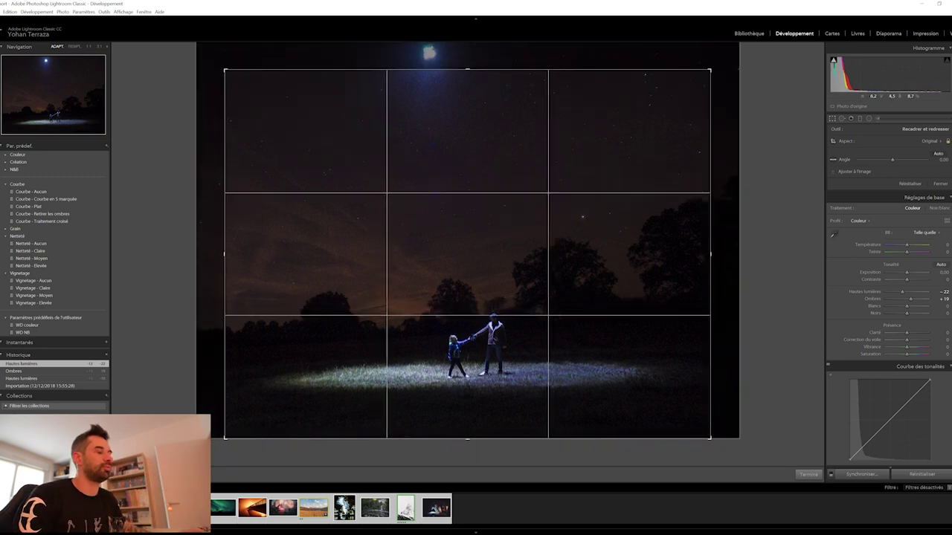
{"action": "key", "text": "Return"}
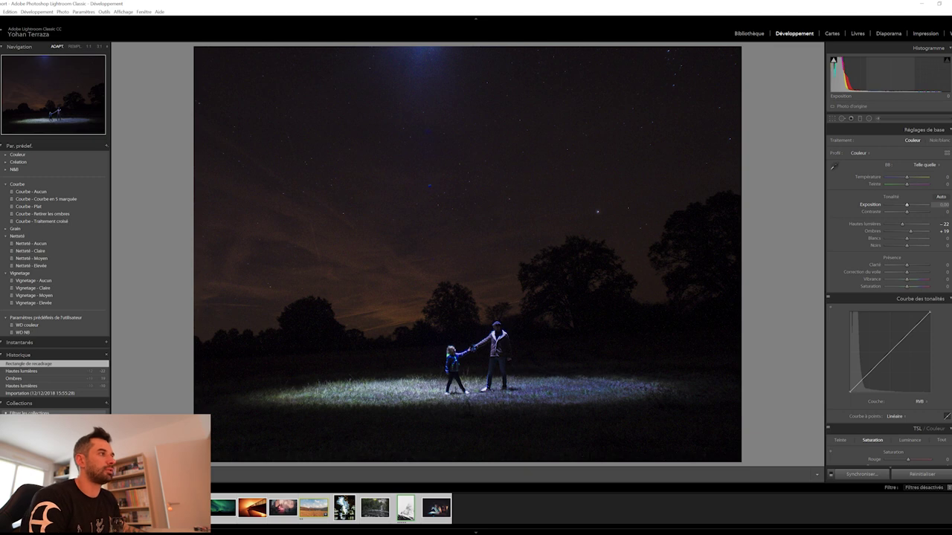
{"action": "left_click_drag", "start_coordinate": [906, 205], "coordinate": [910, 204]}
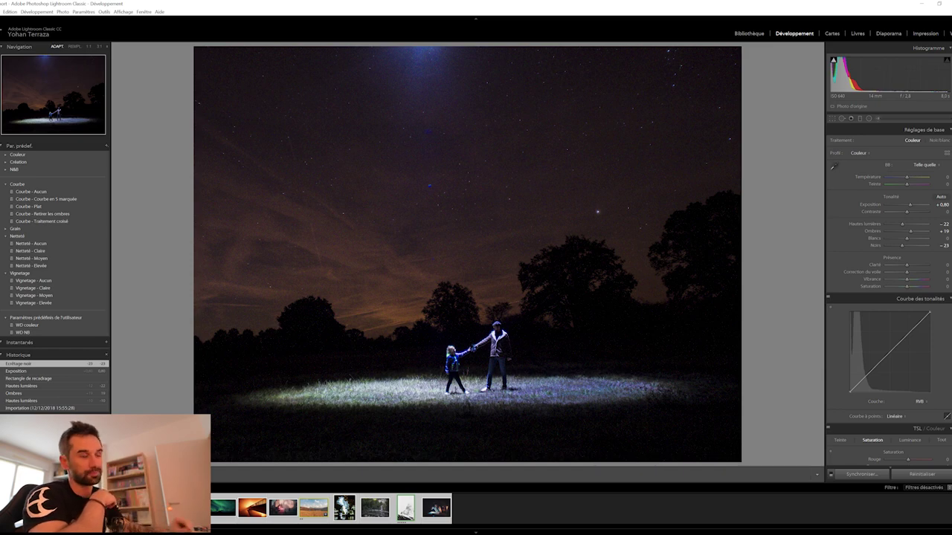
{"action": "key", "text": "Left"}
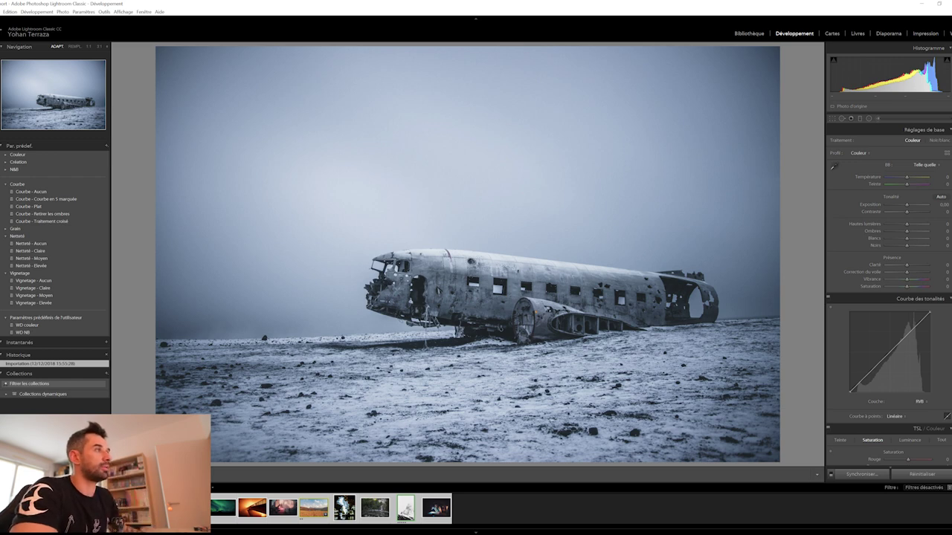
{"action": "key", "text": "z"}
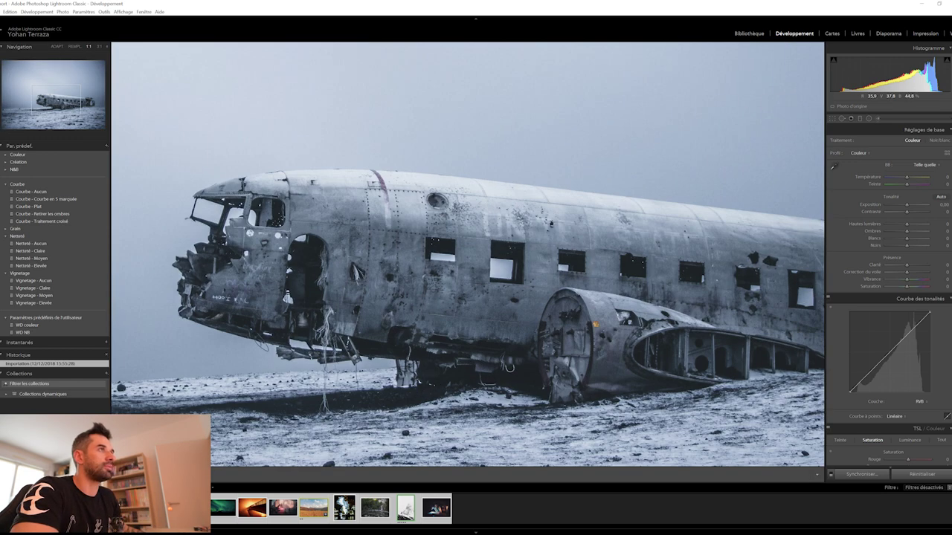
{"action": "key", "text": "z"}
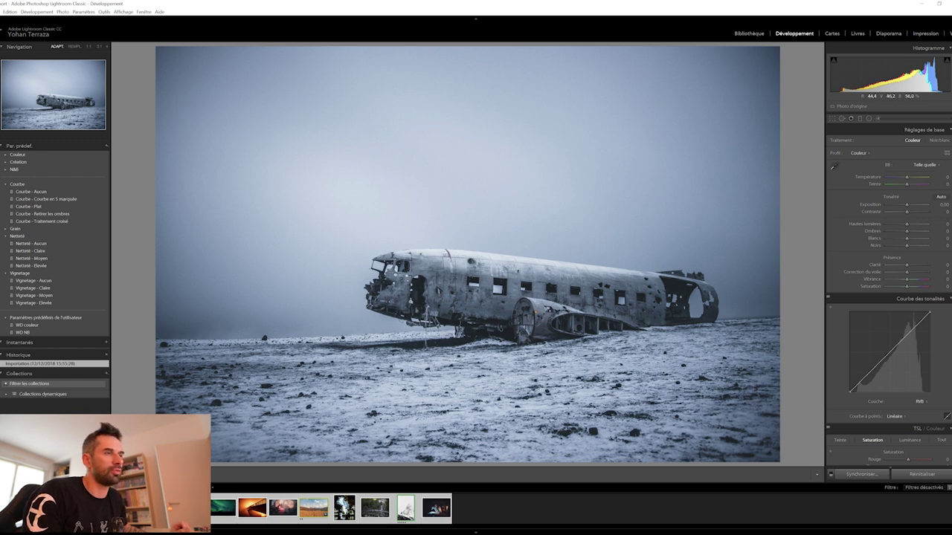
Pull the plane wreck photo's Highlights down to −44
{"action": "left_click_drag", "start_coordinate": [921, 75], "coordinate": [906, 74]}
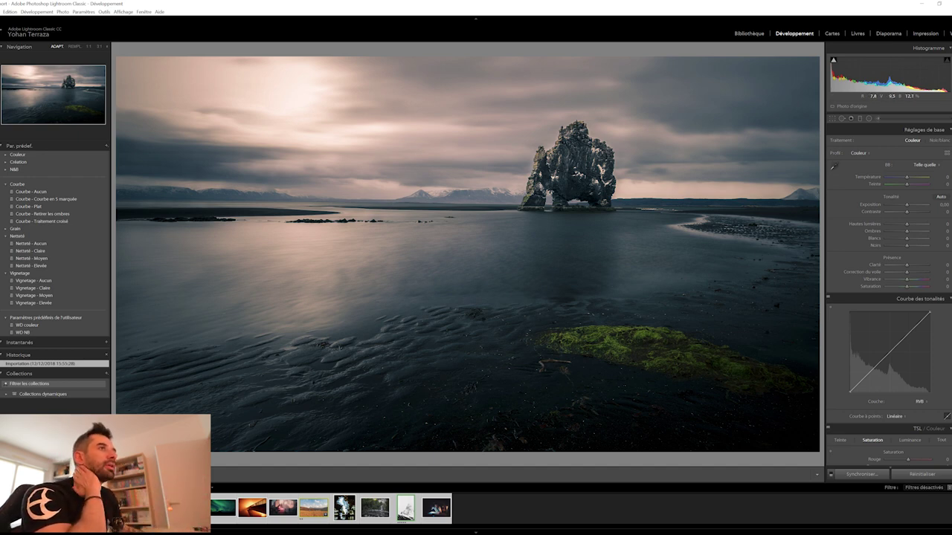
Raise Contrast to +31 and add a sky graduated filter with Exposure about −0.11
{"action": "left_click_drag", "start_coordinate": [906, 211], "coordinate": [914, 211]}
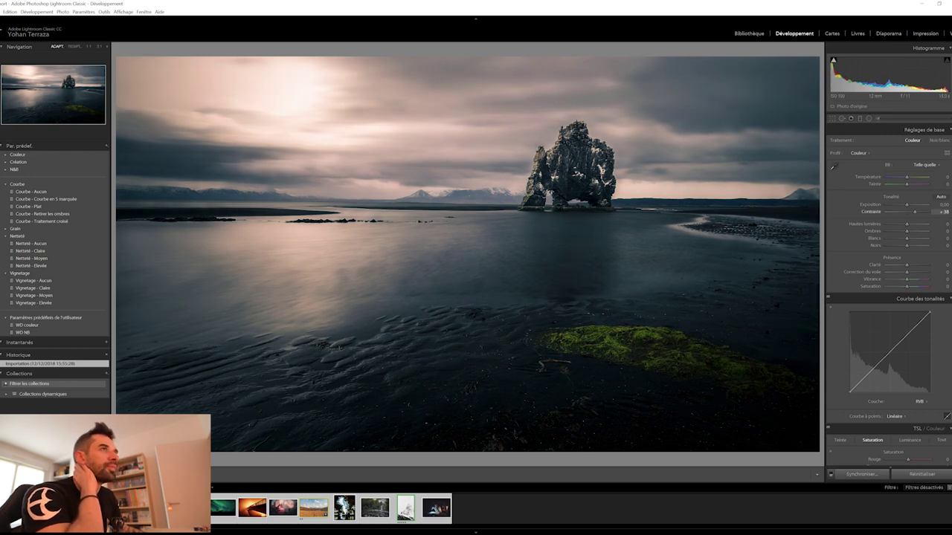
{"action": "key", "text": "m"}
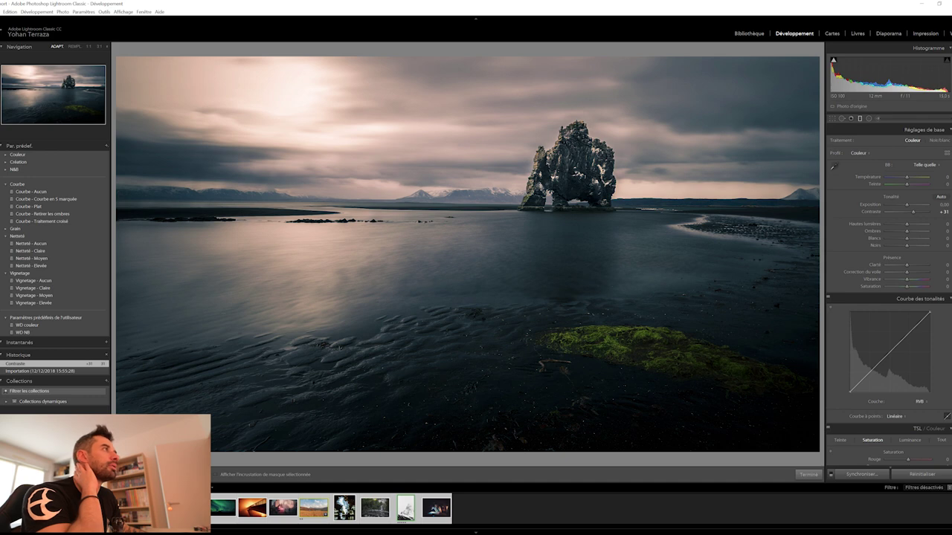
{"action": "left_click_drag", "start_coordinate": [429, 121], "coordinate": [435, 209]}
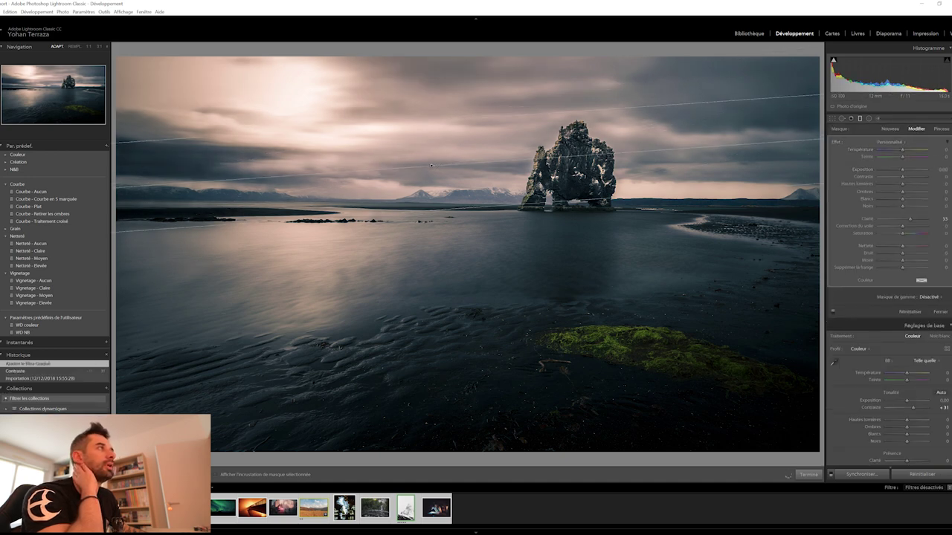
{"action": "left_click_drag", "start_coordinate": [898, 169], "coordinate": [899, 170]}
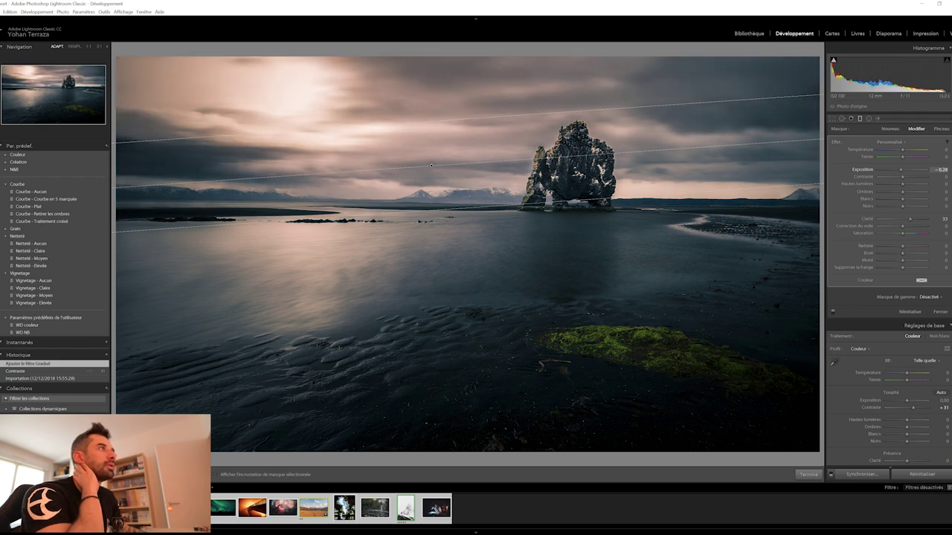
{"action": "left_click_drag", "start_coordinate": [899, 169], "coordinate": [902, 169]}
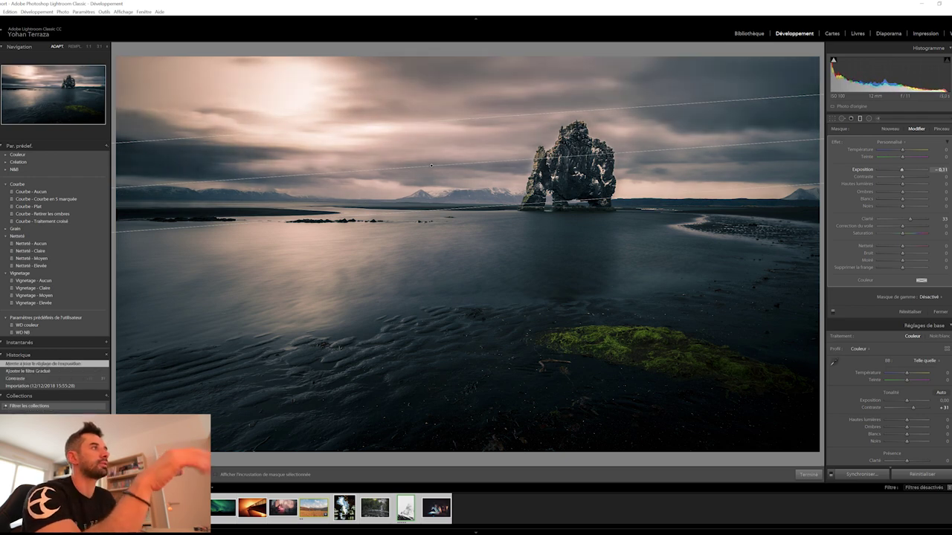
{"action": "left_click", "coordinate": [808, 475]}
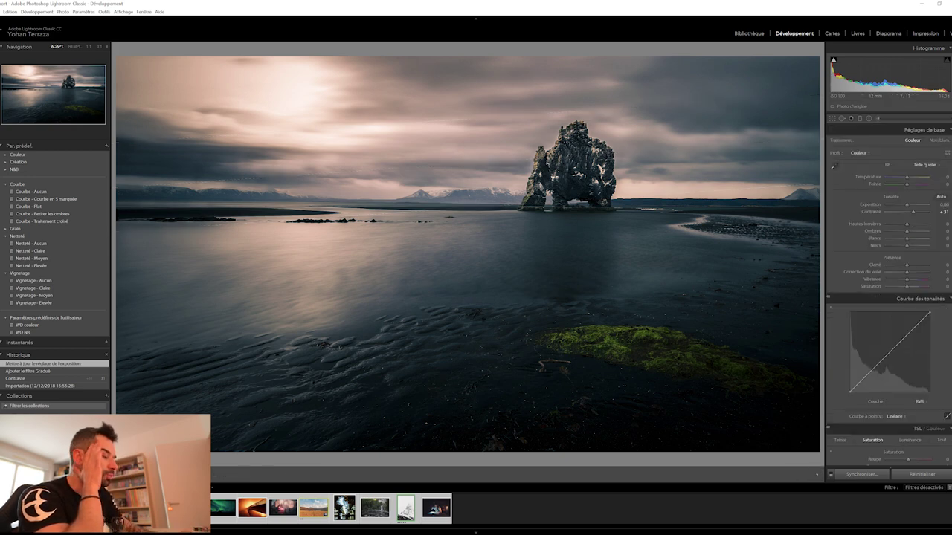
Compare the sea-stack photo before and after, then return to the single edited view
{"action": "key", "text": "y"}
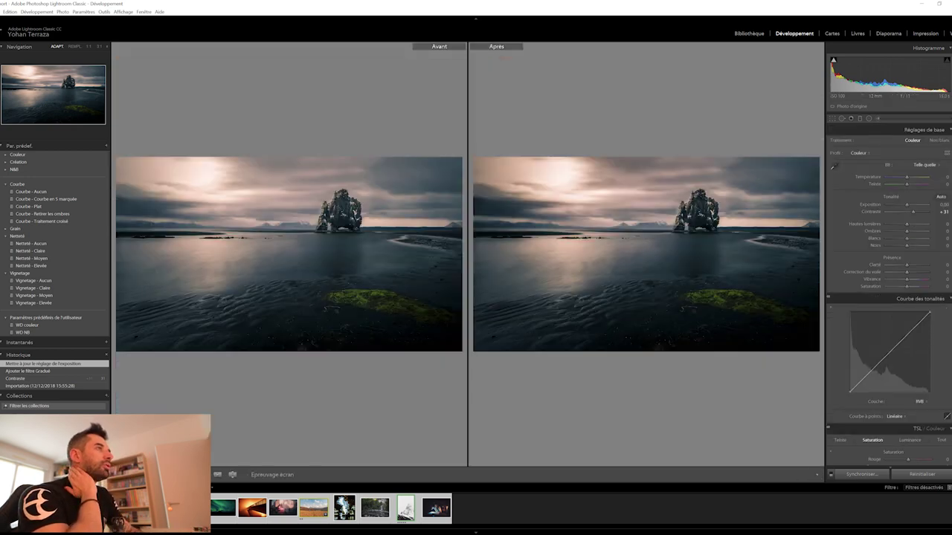
{"action": "key", "text": "y"}
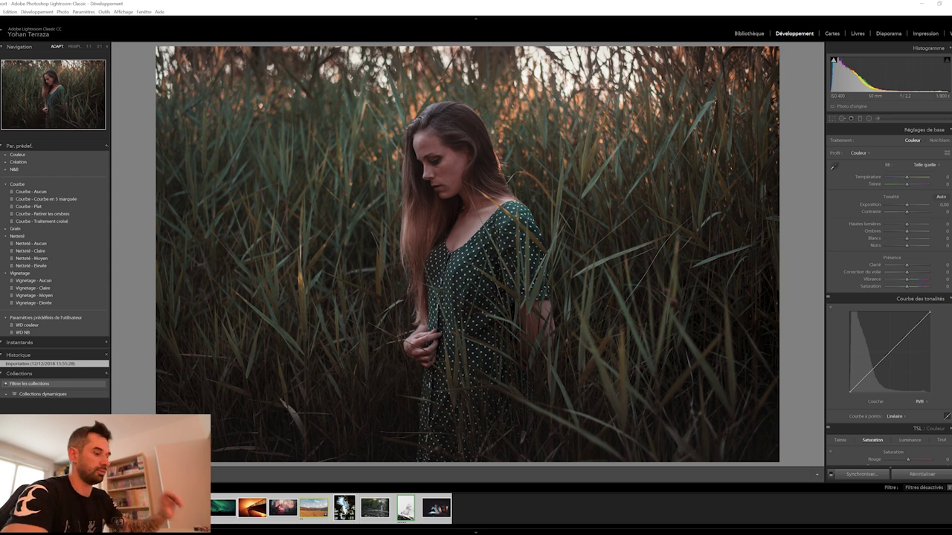
Draw a radial filter around the woman in the reeds, Clarity 0, Exposure about 0.41
{"action": "key", "text": "m"}
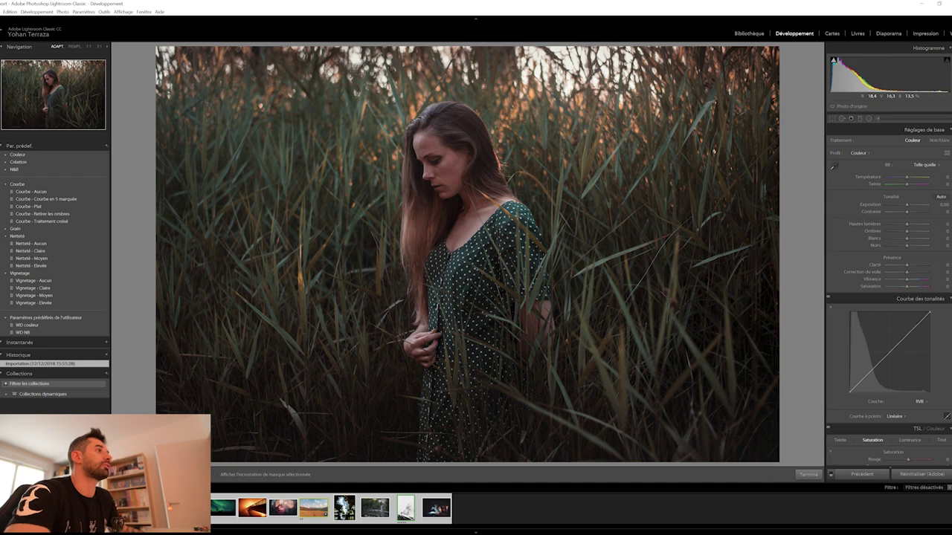
{"action": "key", "text": "shift+m"}
{"action": "left_click_drag", "start_coordinate": [469, 275], "coordinate": [609, 476]}
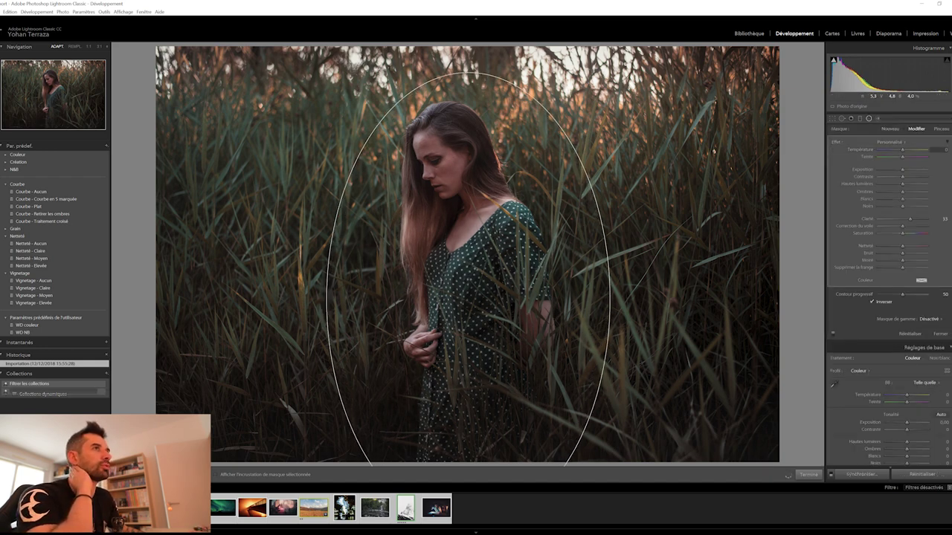
{"action": "double_click", "coordinate": [867, 218]}
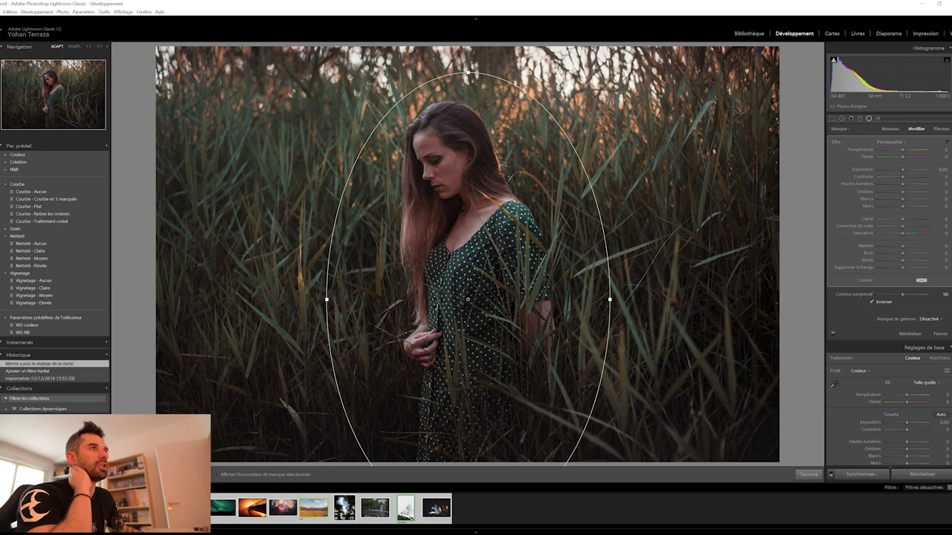
{"action": "left_click_drag", "start_coordinate": [941, 170], "coordinate": [944, 170]}
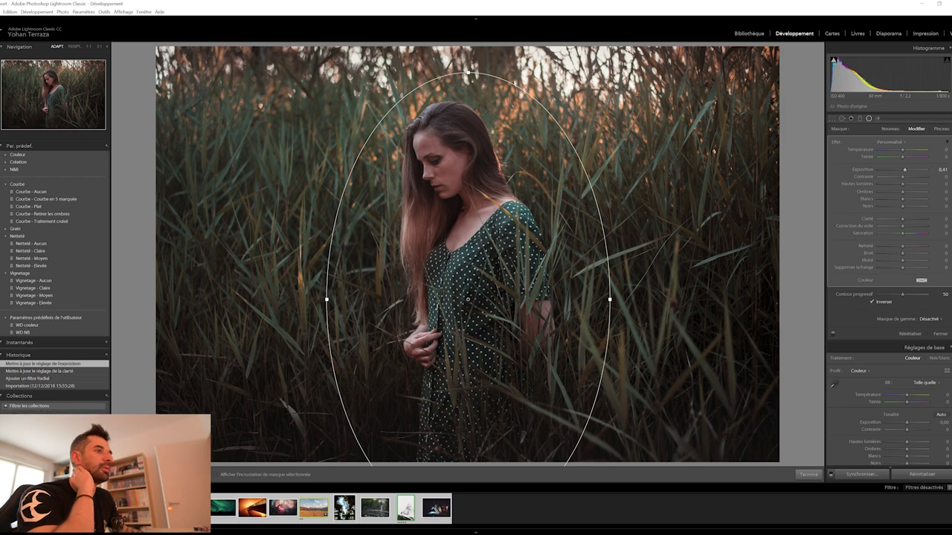
{"action": "key", "text": "shift+m"}
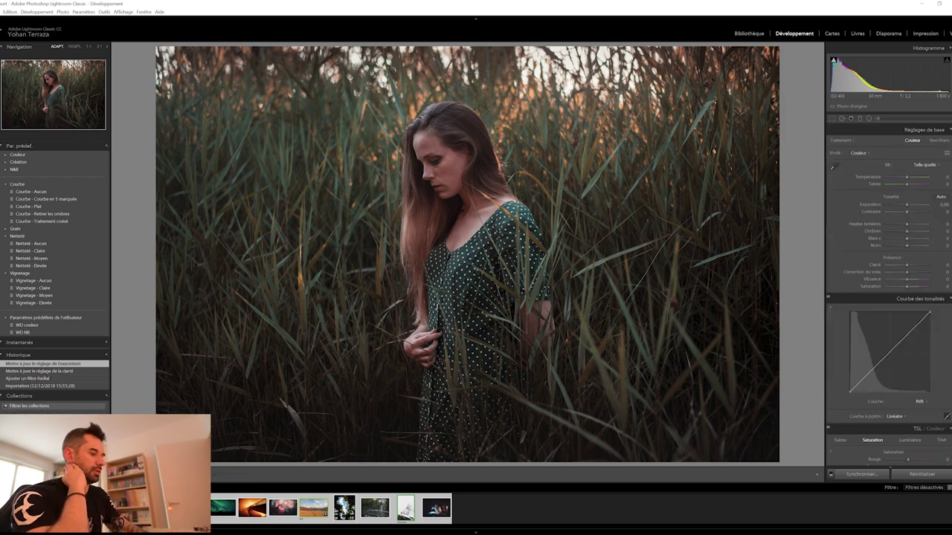
{"action": "key", "text": "l"}
{"action": "key", "text": "l"}
{"action": "key", "text": "l"}
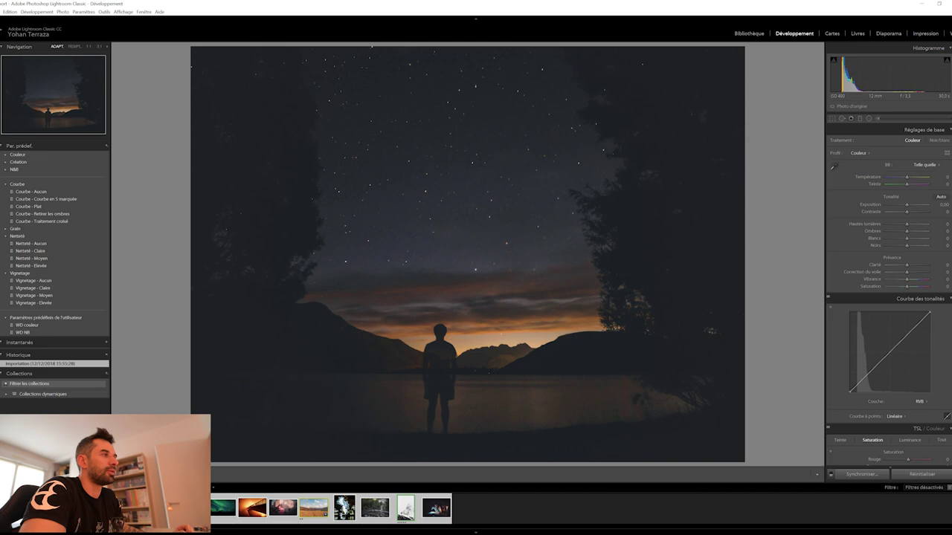
{"action": "key", "text": "z"}
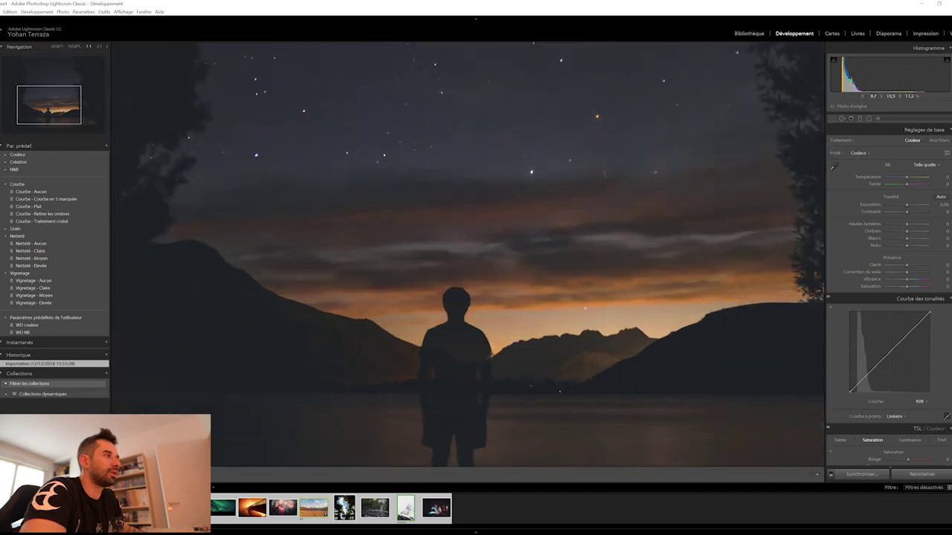
{"action": "scroll", "coordinate": [469, 253], "scroll_direction": "down", "scroll_amount": 3}
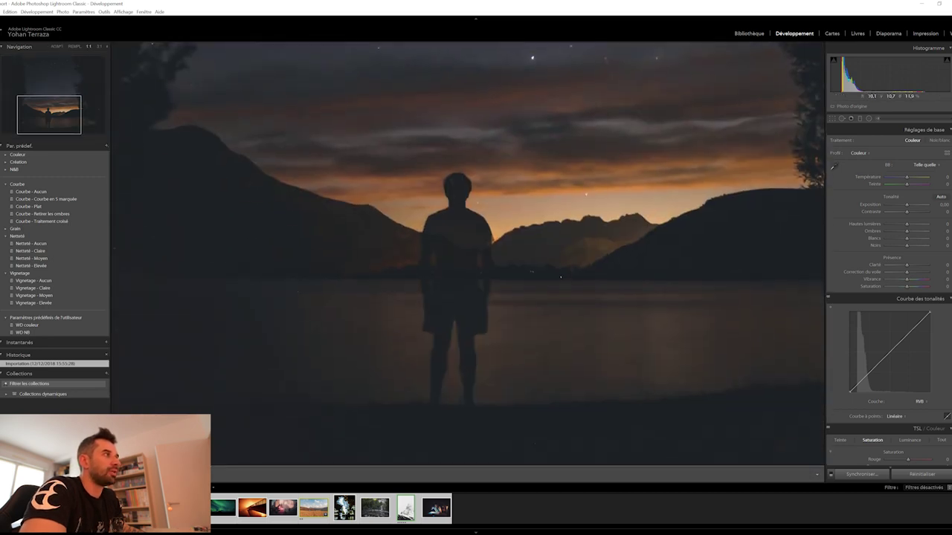
{"action": "key", "text": "z"}
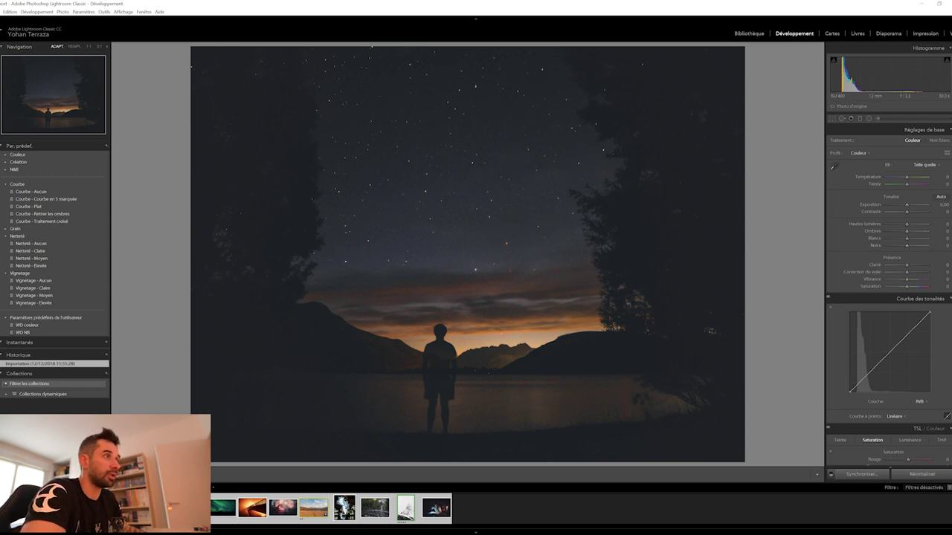
{"action": "key", "text": "z"}
{"action": "scroll", "coordinate": [469, 253], "scroll_direction": "down", "scroll_amount": 1}
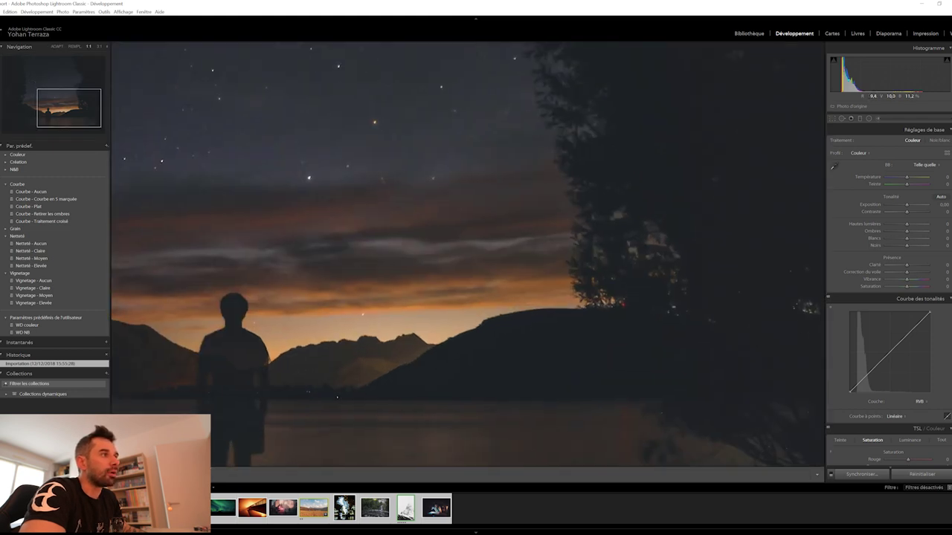
{"action": "scroll", "coordinate": [468, 253], "scroll_direction": "down", "scroll_amount": 3}
{"action": "key", "text": "z"}
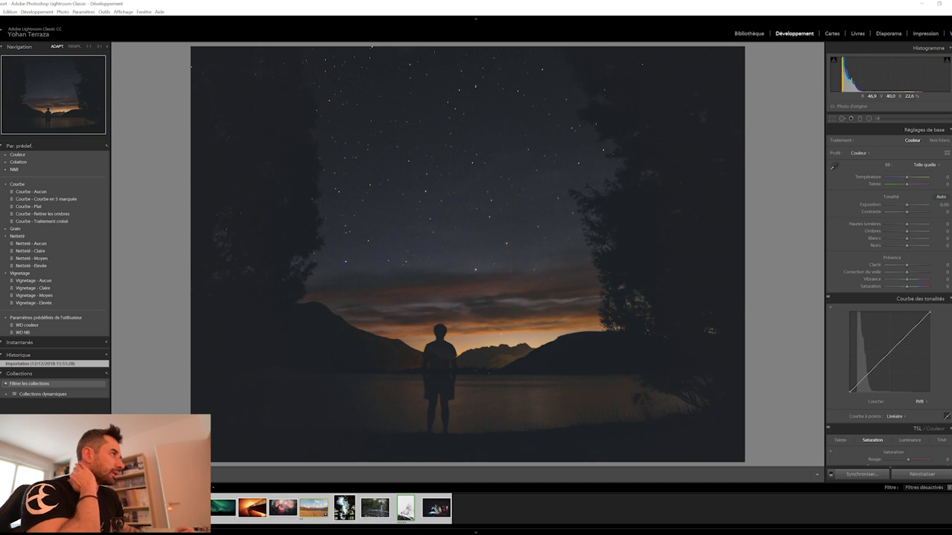
{"action": "key", "text": "z"}
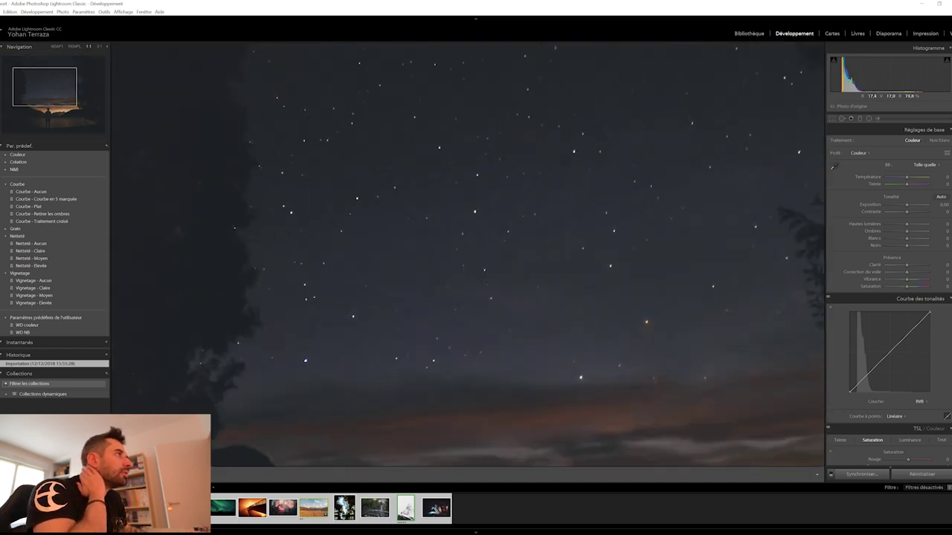
{"action": "left_click", "coordinate": [52, 80]}
{"action": "key", "text": "z"}
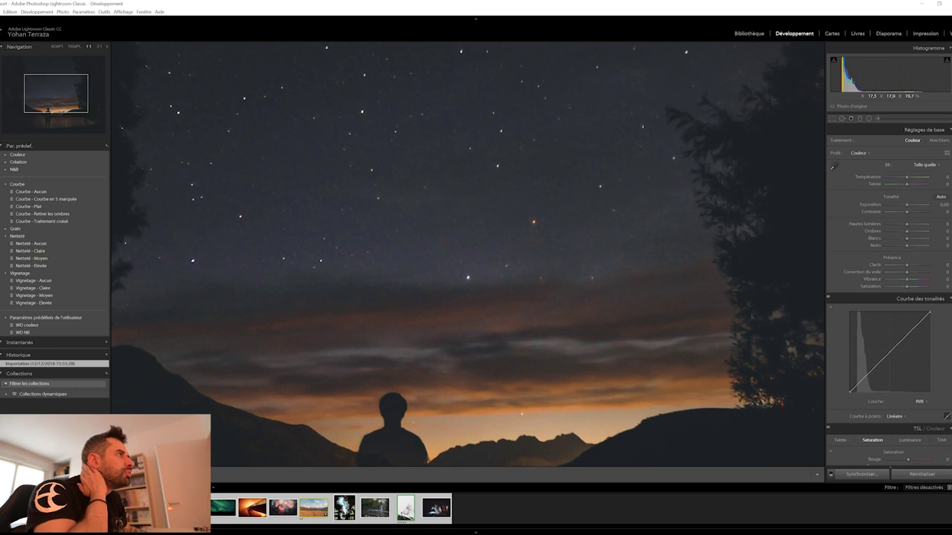
{"action": "left_click", "coordinate": [58, 83]}
{"action": "left_click", "coordinate": [47, 77]}
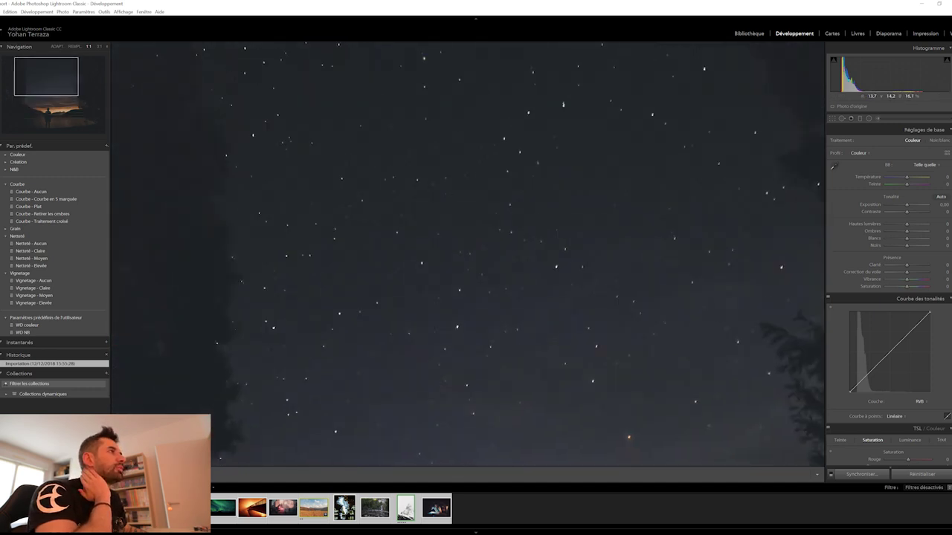
{"action": "left_click_drag", "start_coordinate": [476, 253], "coordinate": [386, 318]}
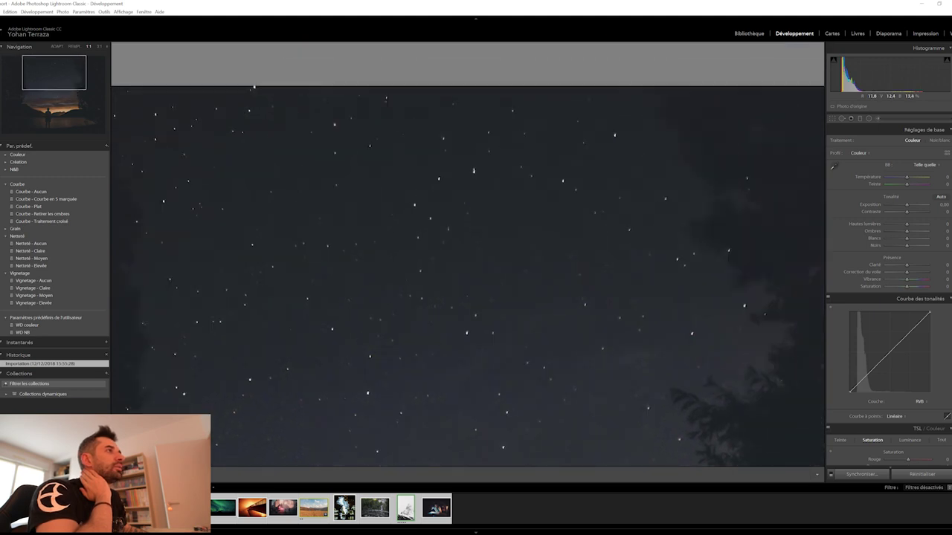
{"action": "key", "text": "z"}
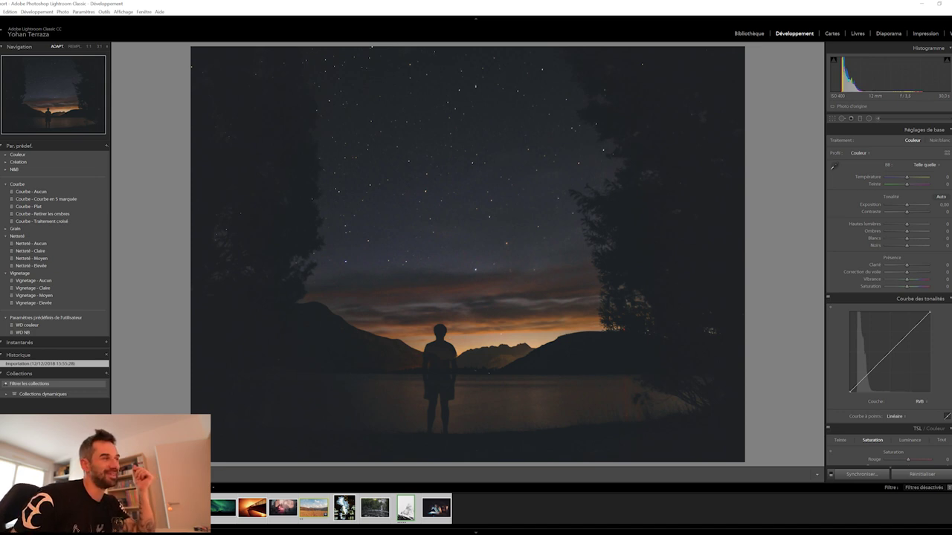
{"action": "key", "text": "Left"}
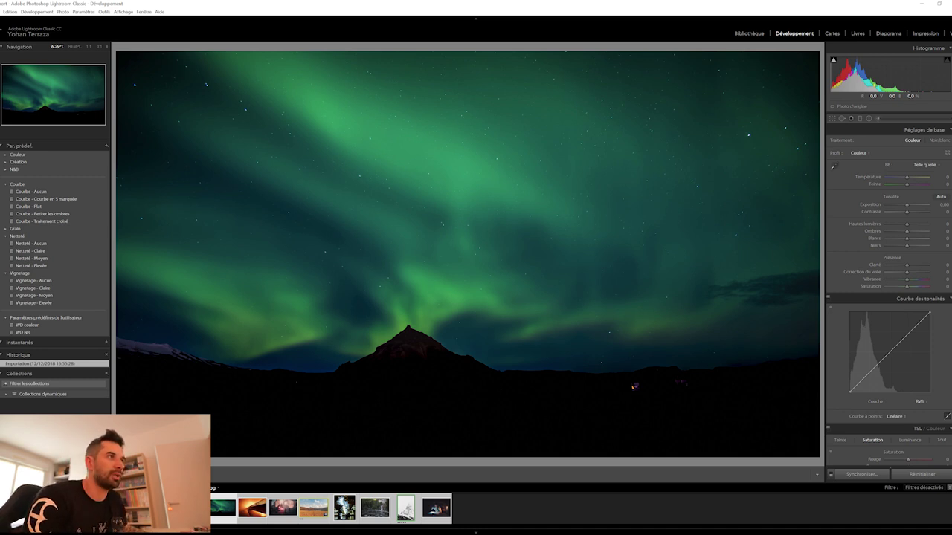
Inspect the aurora photo's small house light at 1:1, pan the dark foreground, then return to fit
{"action": "left_click", "coordinate": [635, 386]}
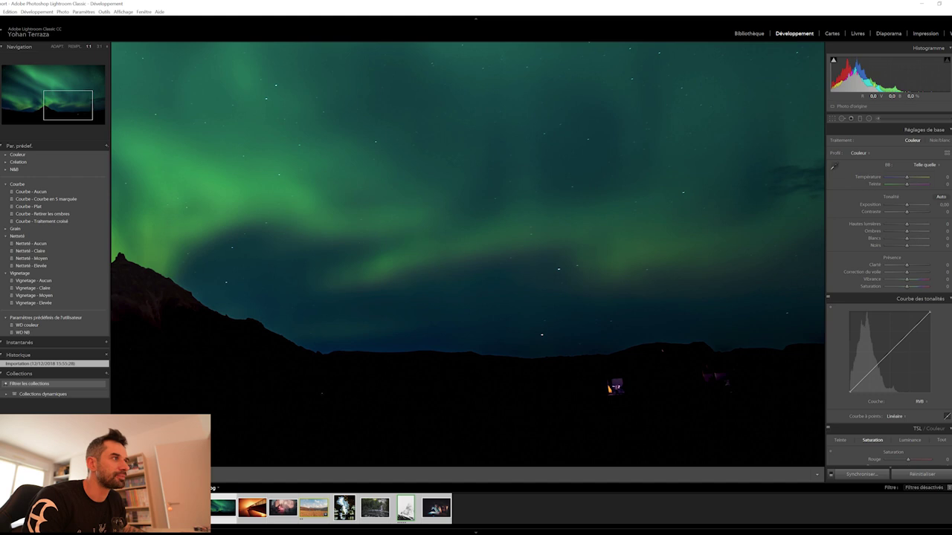
{"action": "left_click_drag", "start_coordinate": [609, 392], "coordinate": [515, 370]}
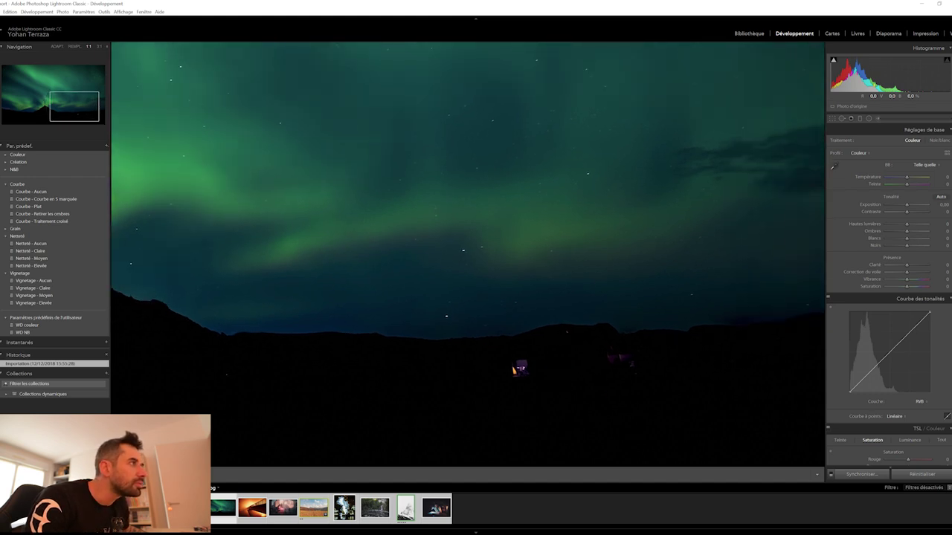
{"action": "left_click", "coordinate": [519, 368]}
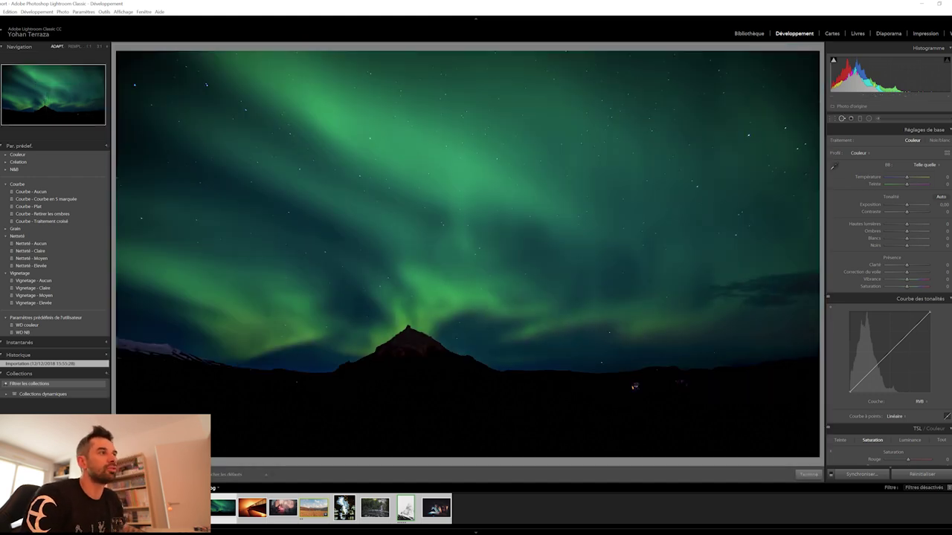
Erase three small ground lights (two centre, one left) from the aurora's dark foreground with a smaller spot brush
{"action": "key", "text": "k"}
{"action": "scroll", "coordinate": [635, 387], "scroll_direction": "down", "scroll_amount": 2}
{"action": "scroll", "coordinate": [635, 387], "scroll_direction": "down", "scroll_amount": 2}
{"action": "left_click", "coordinate": [635, 387]}
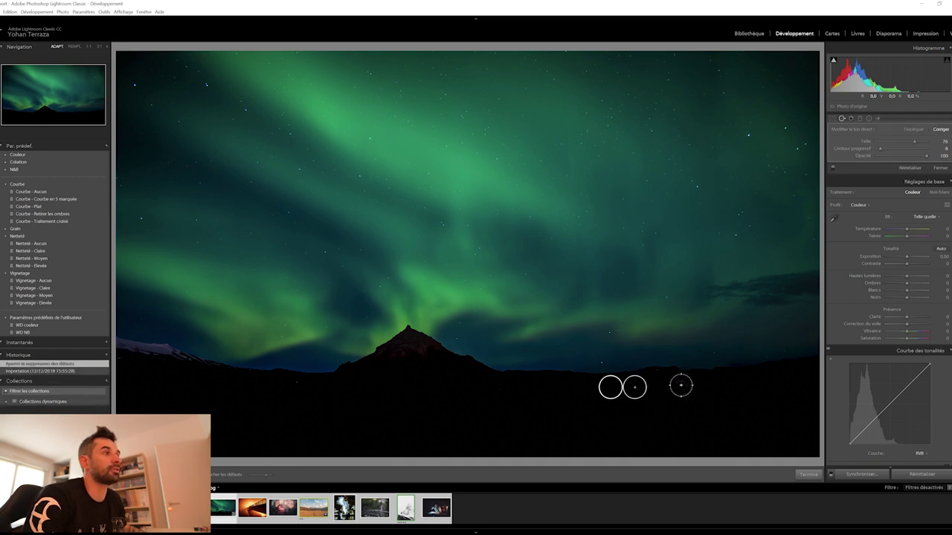
{"action": "left_click", "coordinate": [681, 384]}
{"action": "left_click", "coordinate": [808, 473]}
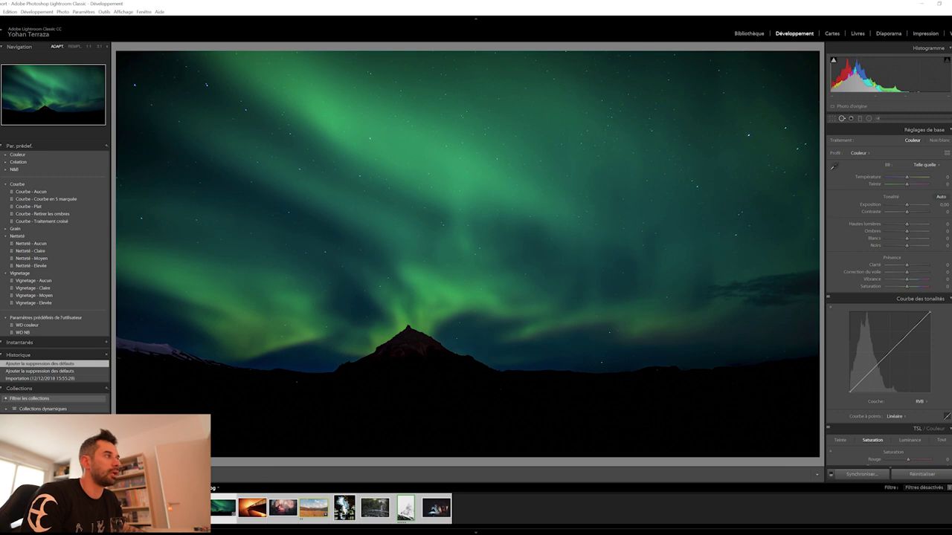
{"action": "left_click", "coordinate": [842, 119]}
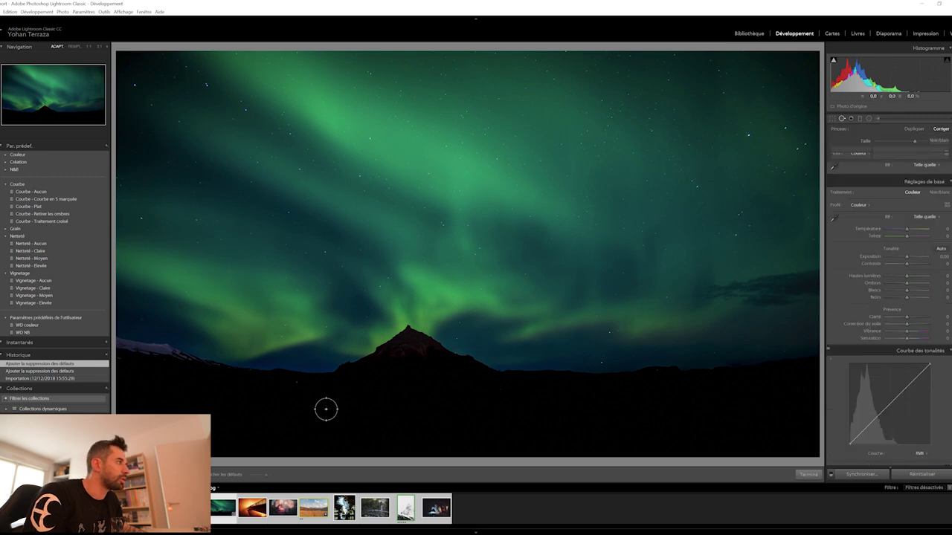
{"action": "left_click", "coordinate": [294, 382]}
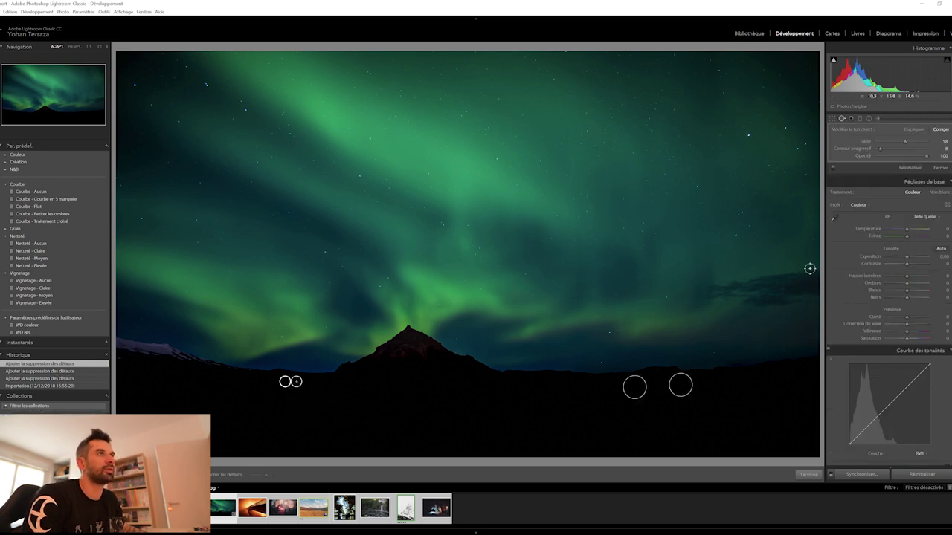
{"action": "left_click", "coordinate": [841, 118]}
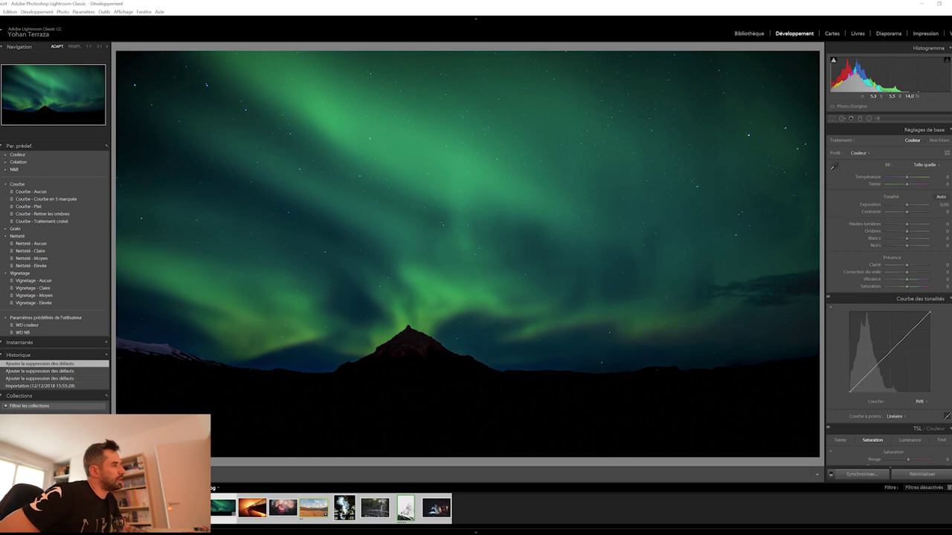
{"action": "key", "text": "z"}
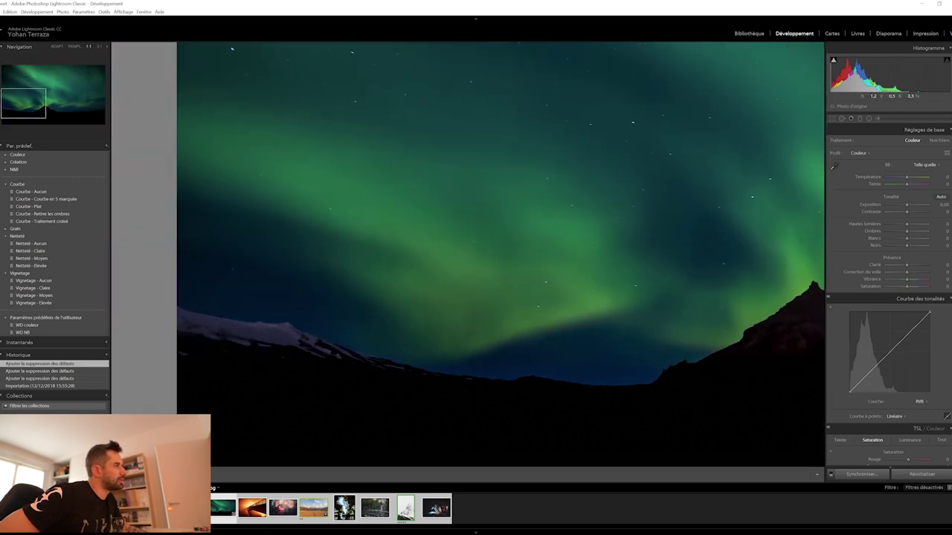
Return to the whole-photo view and raise the aurora photo's Shadows to +57
{"action": "key", "text": "z"}
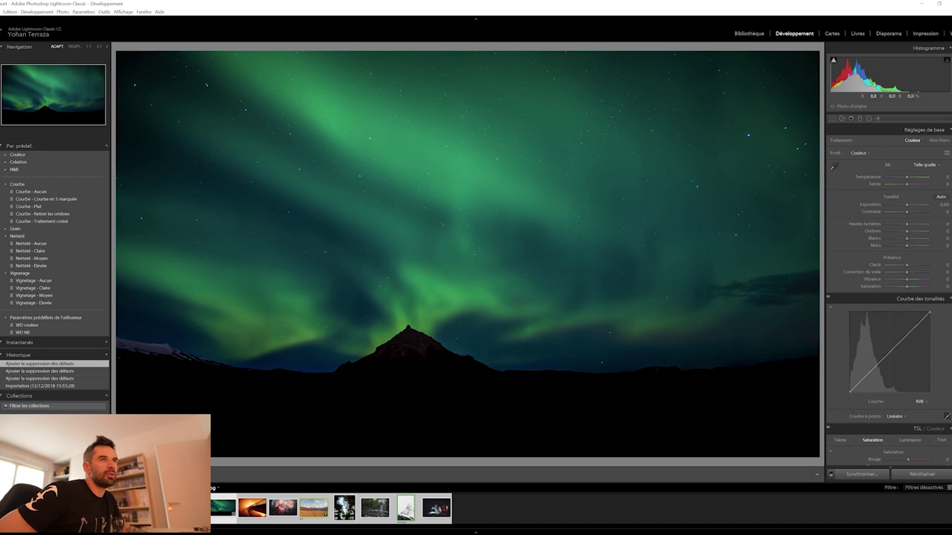
{"action": "left_click_drag", "start_coordinate": [906, 231], "coordinate": [918, 232]}
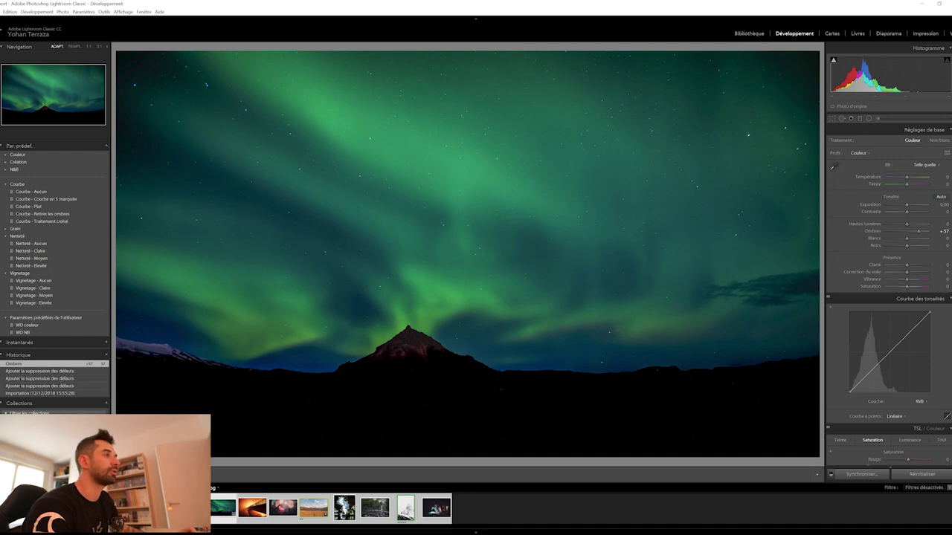
Shrink the aurora crop evenly around its centre, apply it, and advance to the foggy bridge photo
{"action": "key", "text": "r"}
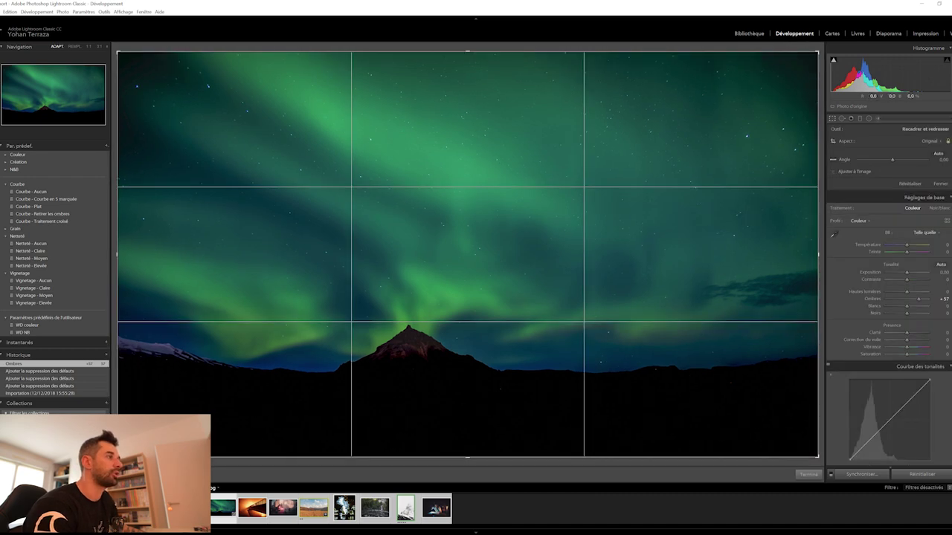
{"action": "left_click_drag", "start_coordinate": [818, 457], "coordinate": [782, 436], "text": "alt"}
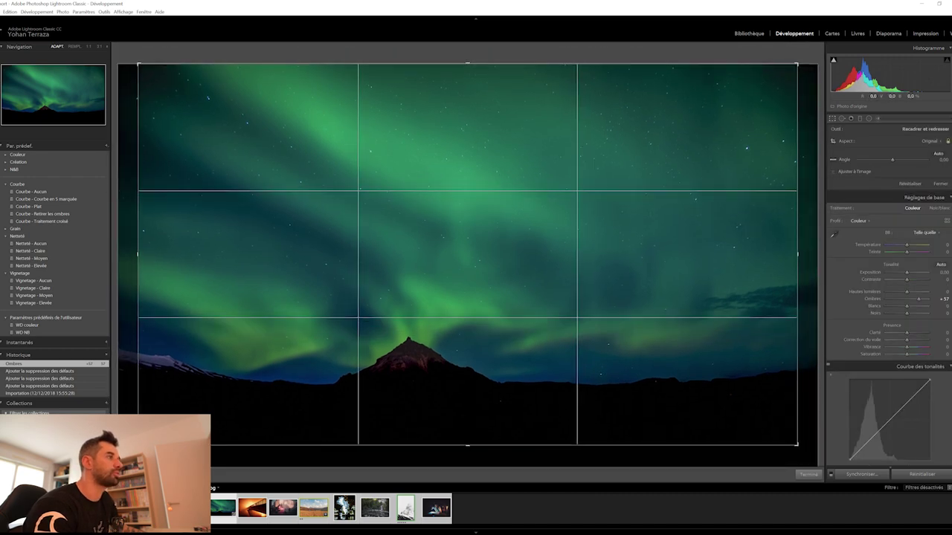
{"action": "key", "text": "Return"}
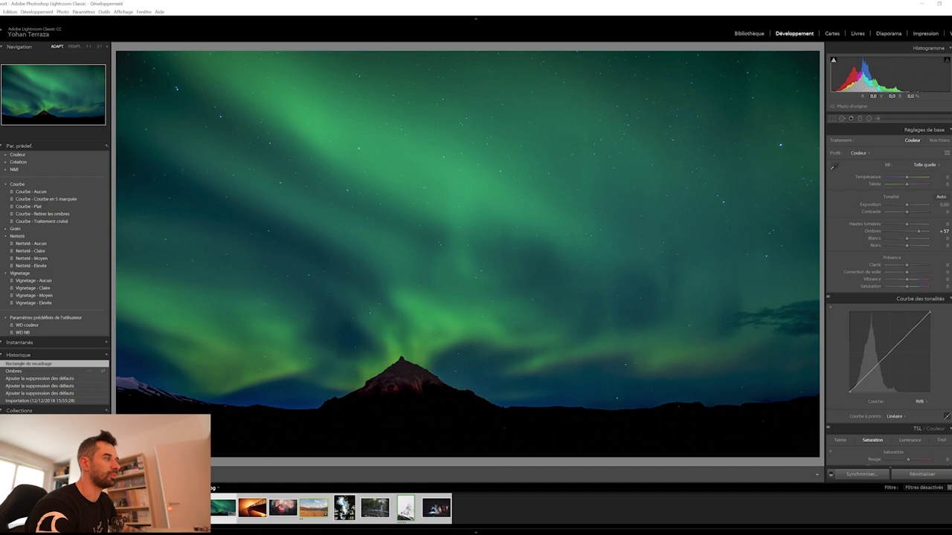
{"action": "key", "text": "Right"}
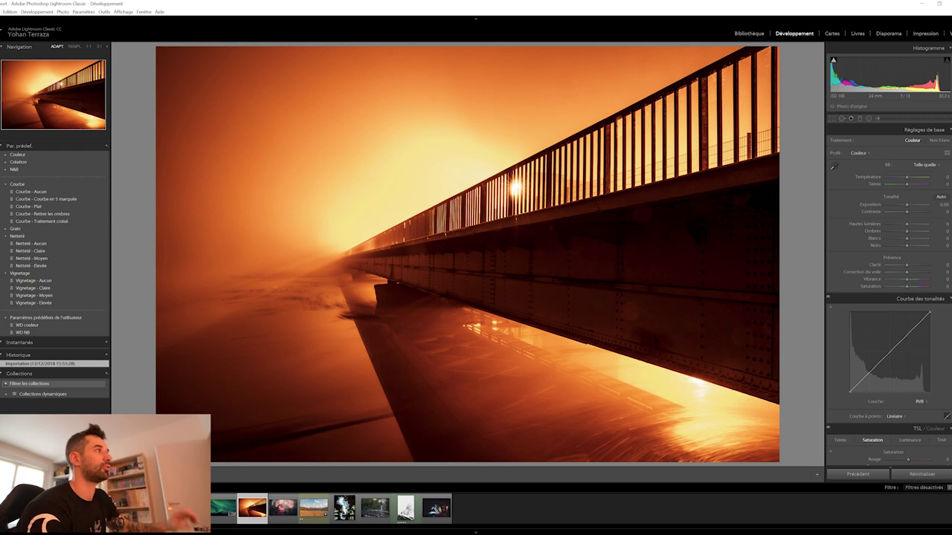
Check the foggy bridge's vanishing point at 1:1, then advance past the red-flare crowd photo to the grassland photo
{"action": "left_click", "coordinate": [342, 253]}
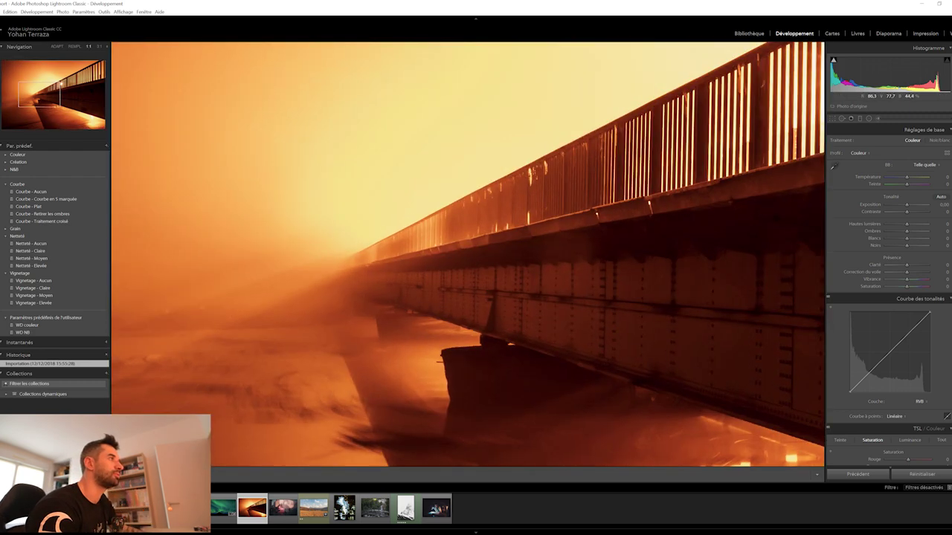
{"action": "key", "text": "z"}
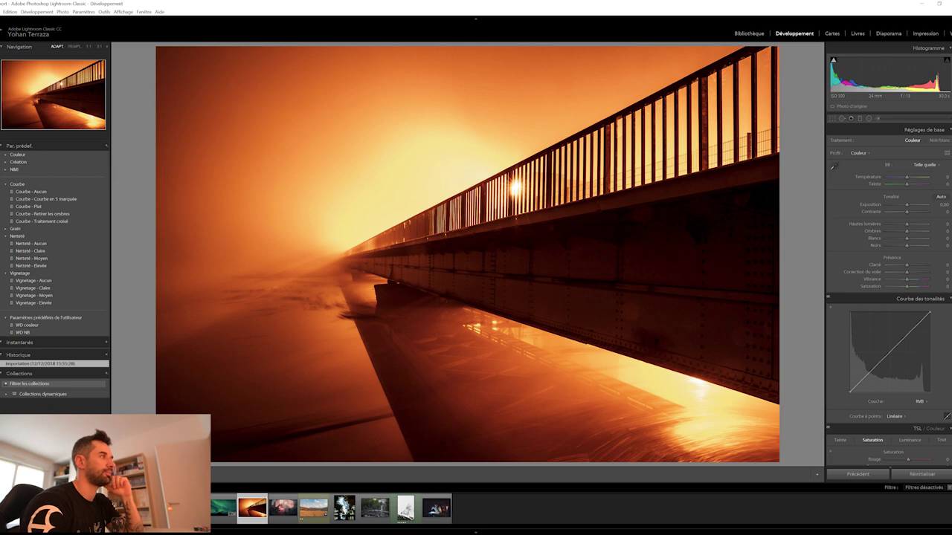
{"action": "key", "text": "Right"}
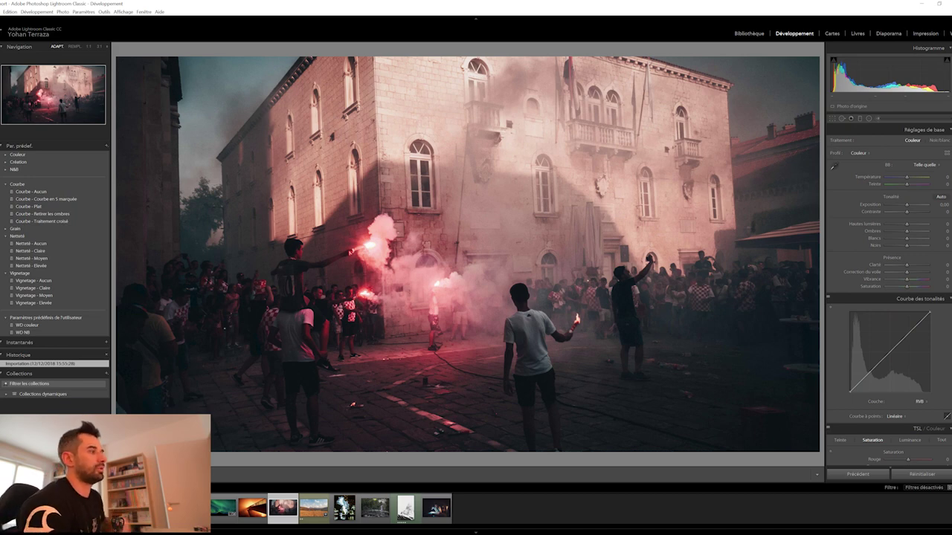
{"action": "key", "text": "Right"}
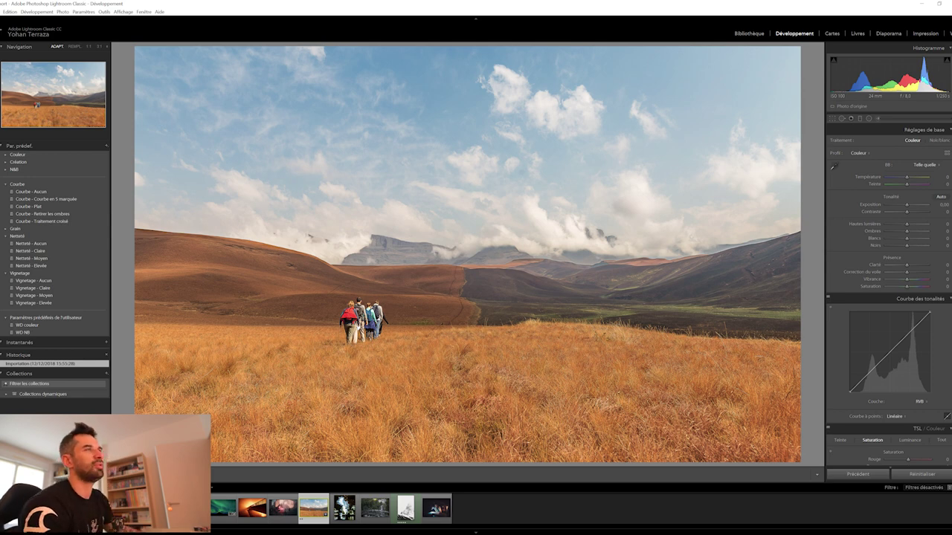
View the grassland hikers photo at full 1:1 size
{"action": "key", "text": "z"}
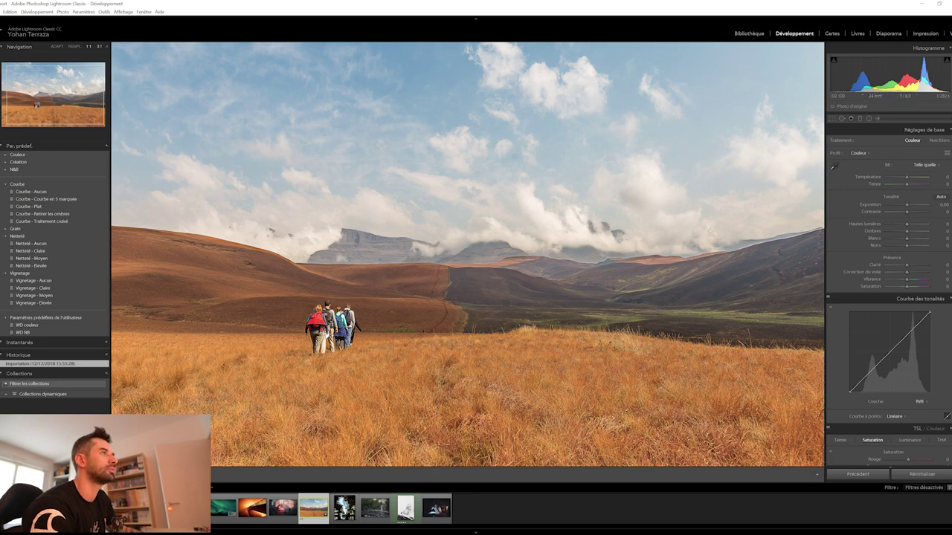
{"action": "key", "text": "z"}
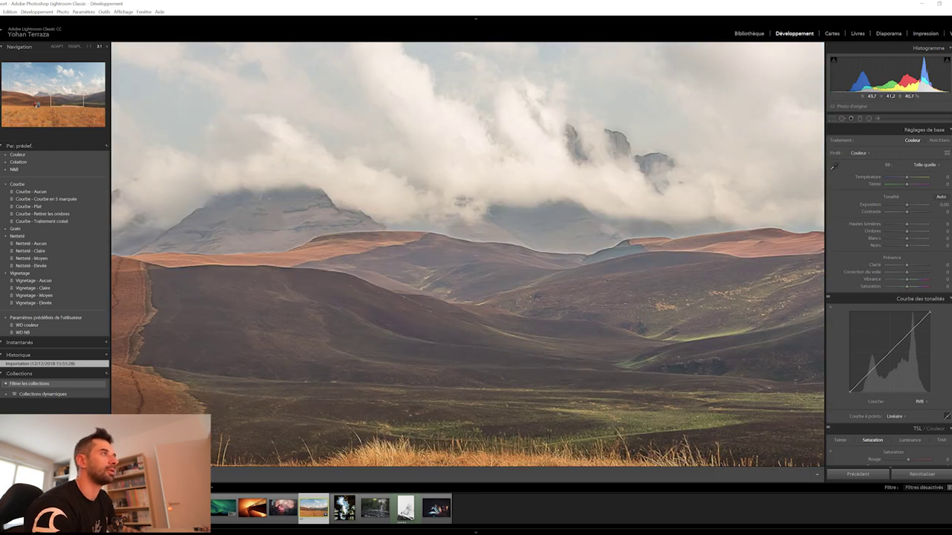
{"action": "left_click", "coordinate": [37, 104]}
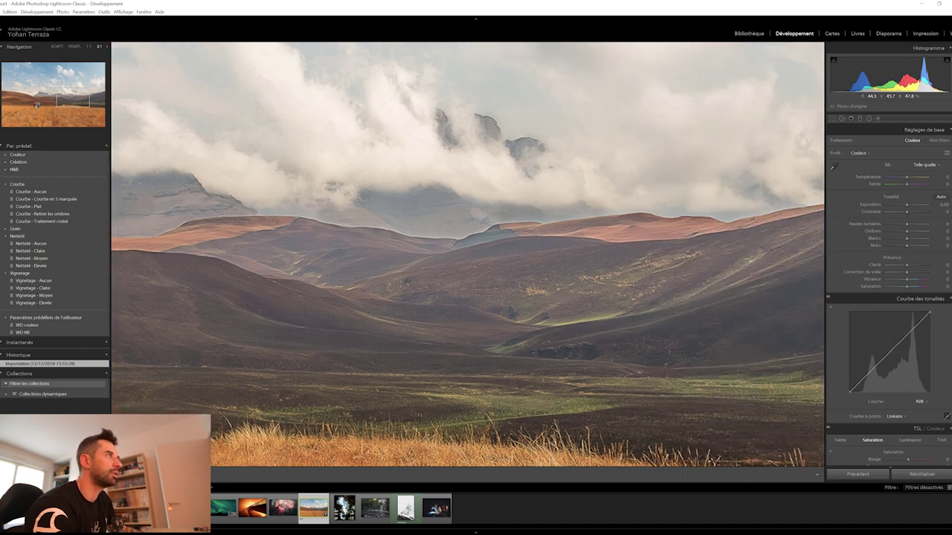
{"action": "left_click", "coordinate": [36, 104]}
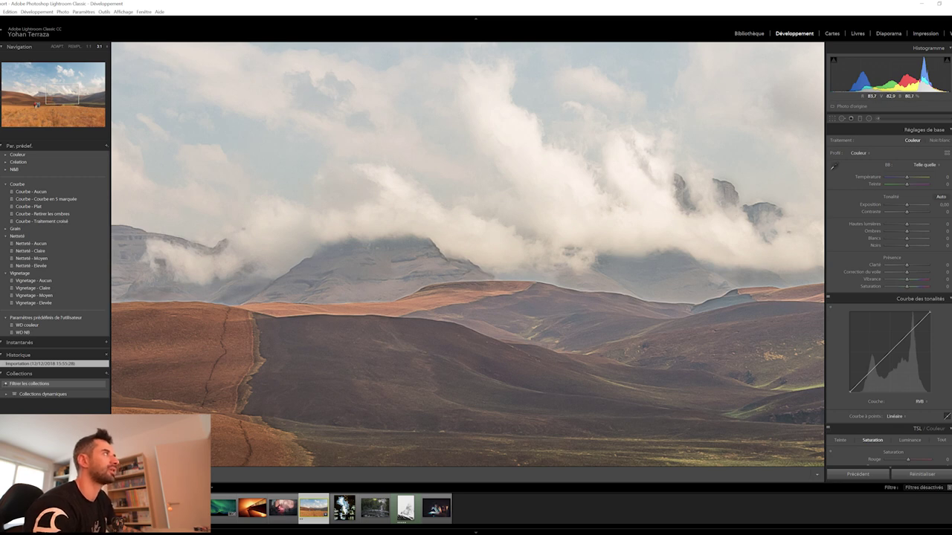
{"action": "key", "text": "ctrl+minus"}
{"action": "key", "text": "ctrl+minus"}
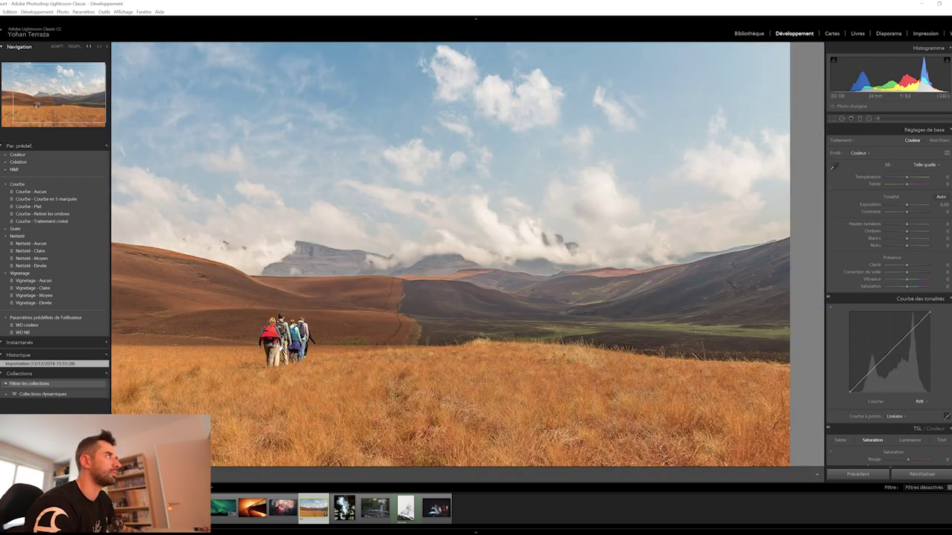
{"action": "key", "text": "ctrl+minus"}
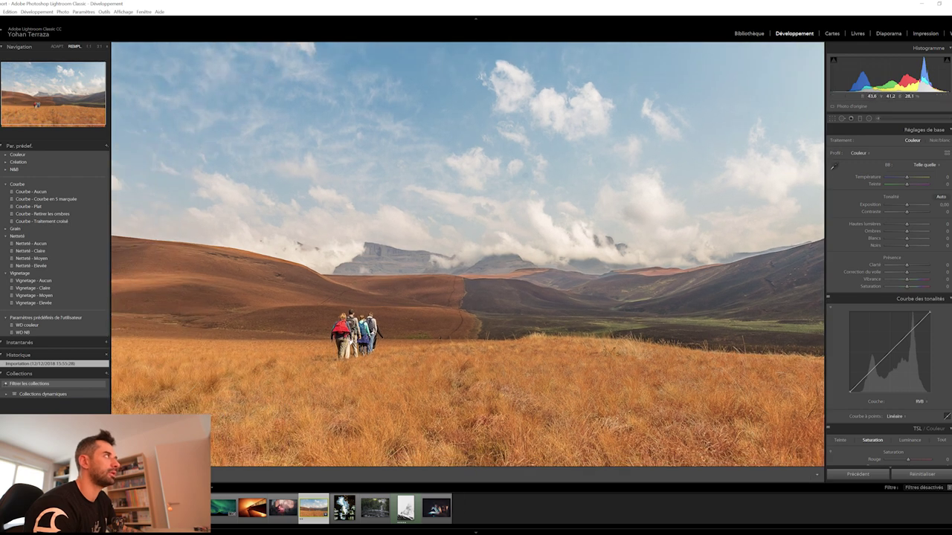
{"action": "left_click", "coordinate": [56, 46]}
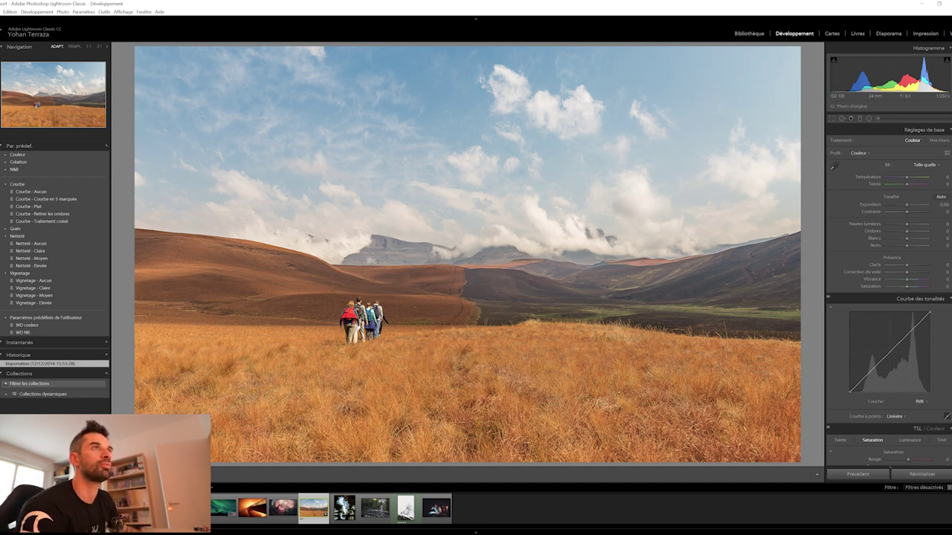
{"action": "left_click_drag", "start_coordinate": [906, 223], "coordinate": [892, 223]}
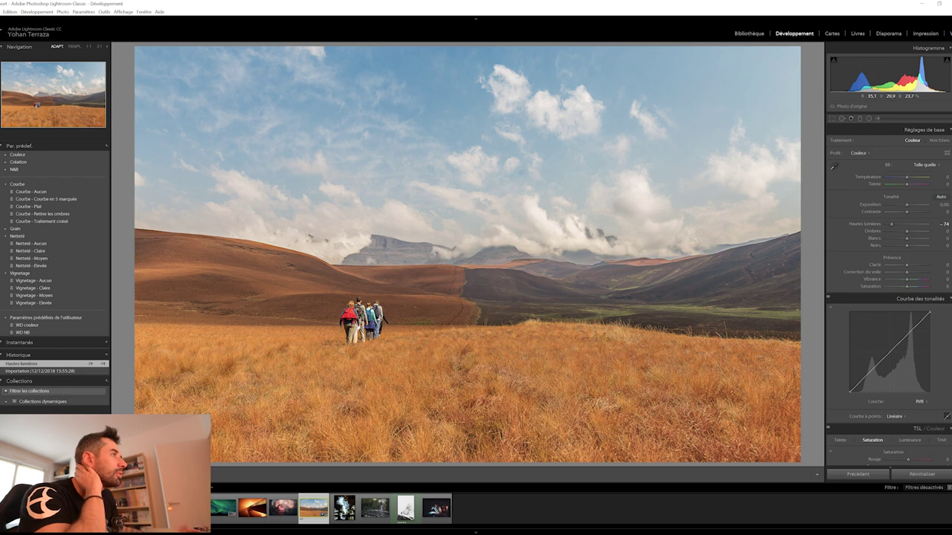
Inspect the current photo at 1:1 twice, advance to the smoke portrait, and view its lamp post at 1:1
{"action": "key", "text": "z"}
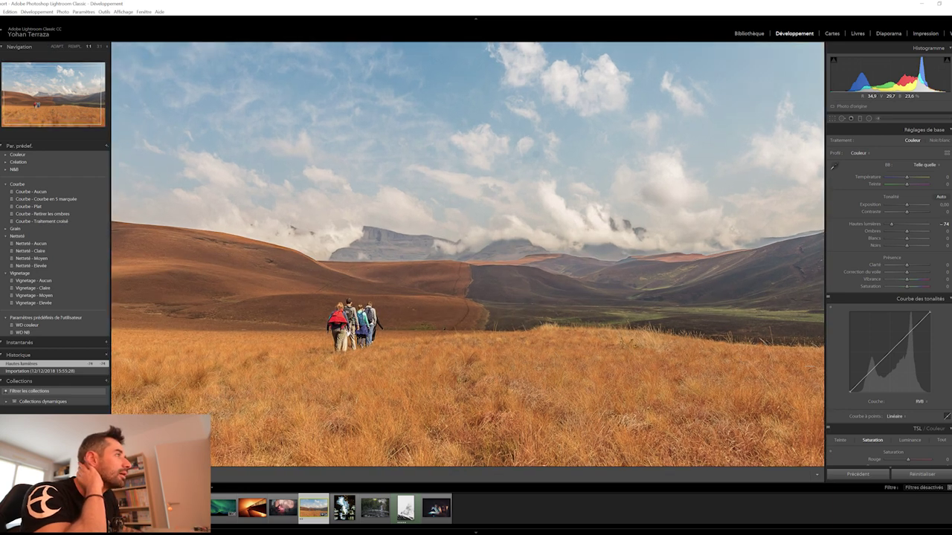
{"action": "key", "text": "z"}
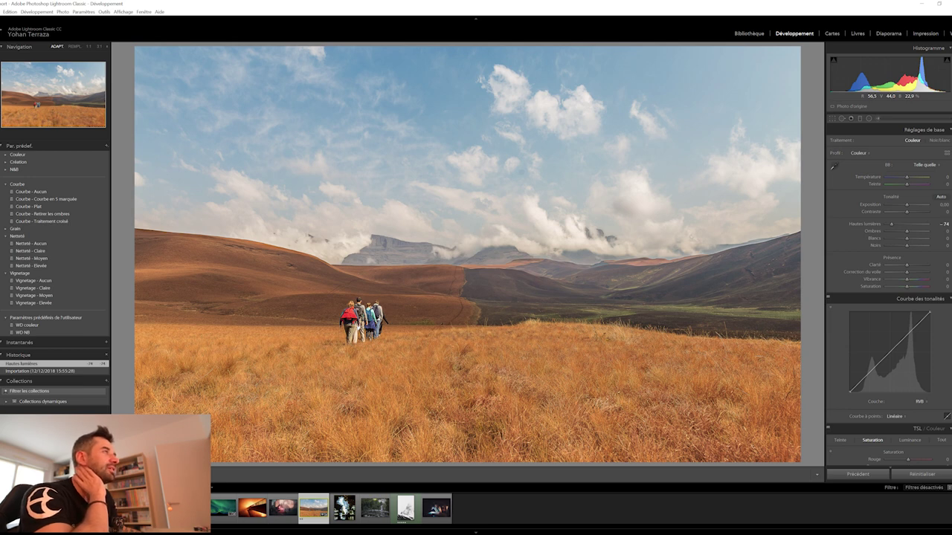
{"action": "key", "text": "z"}
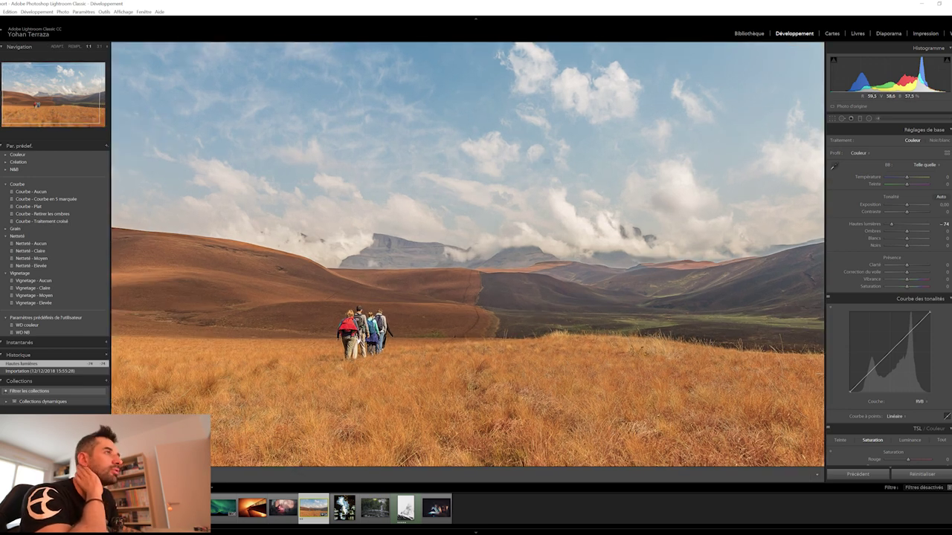
{"action": "key", "text": "z"}
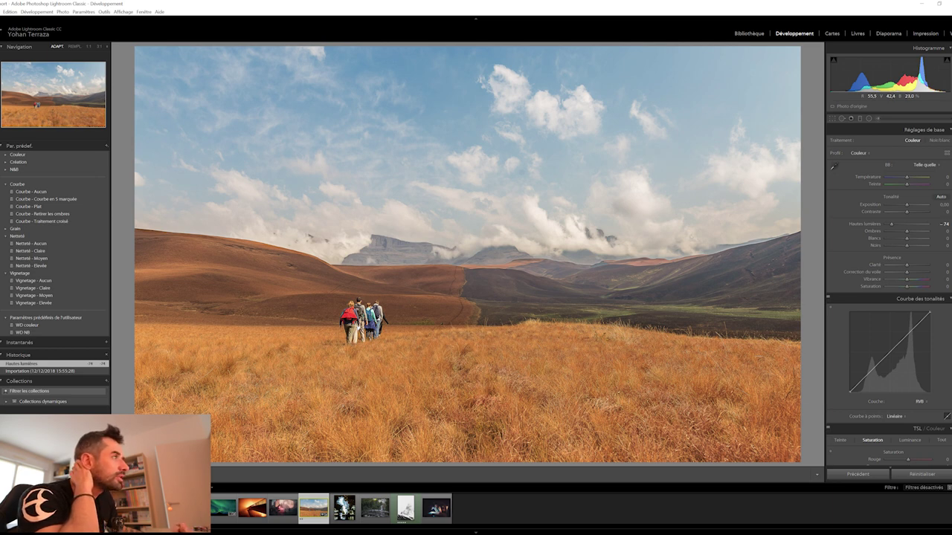
{"action": "key", "text": "Right"}
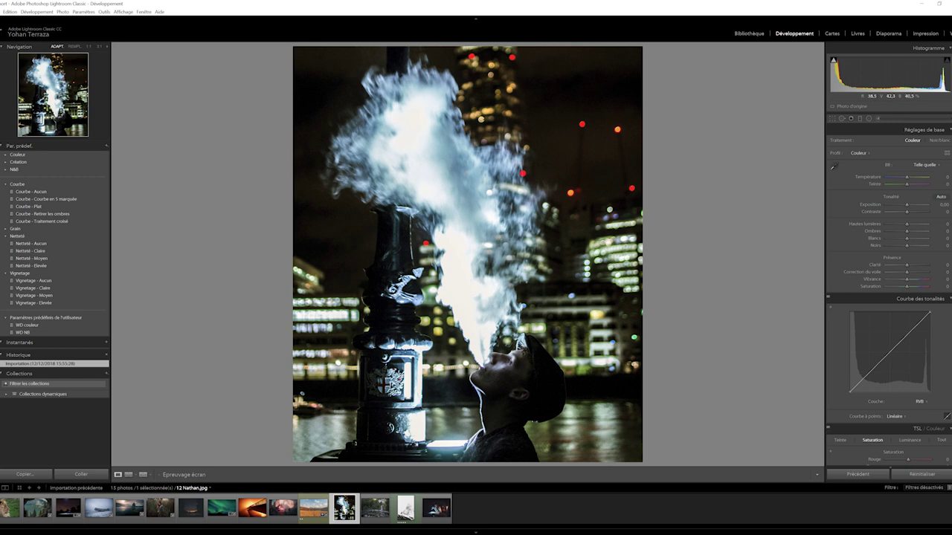
{"action": "key", "text": "z"}
{"action": "scroll", "coordinate": [468, 255], "scroll_direction": "down", "scroll_amount": 3}
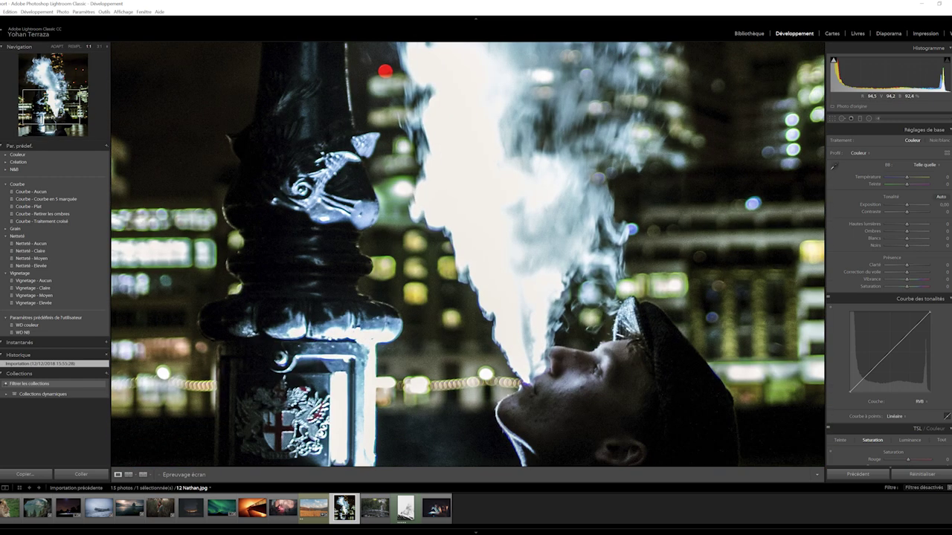
{"action": "key", "text": "z"}
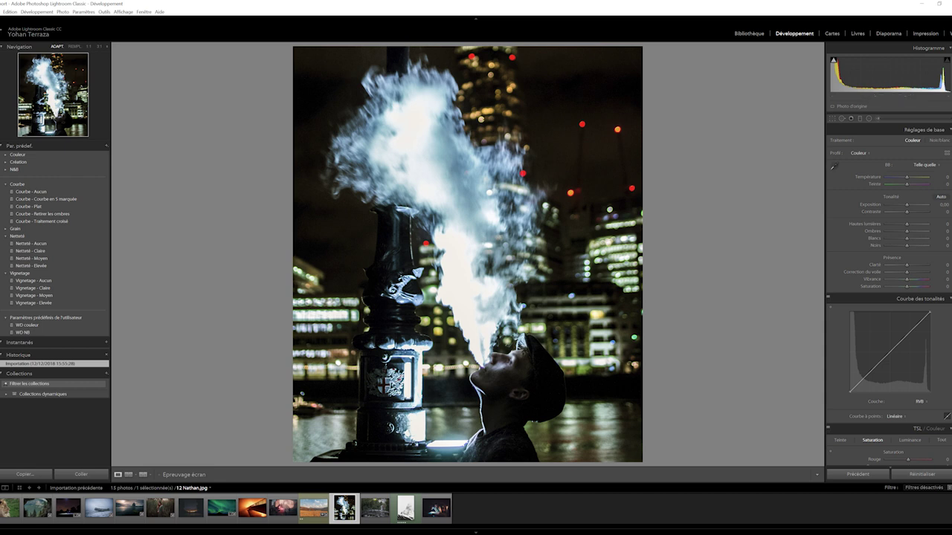
Drop the smoke portrait's Exposure to -5.00, reset it to 0.00, then inspect at 1:1
{"action": "left_click_drag", "start_coordinate": [888, 75], "coordinate": [837, 74]}
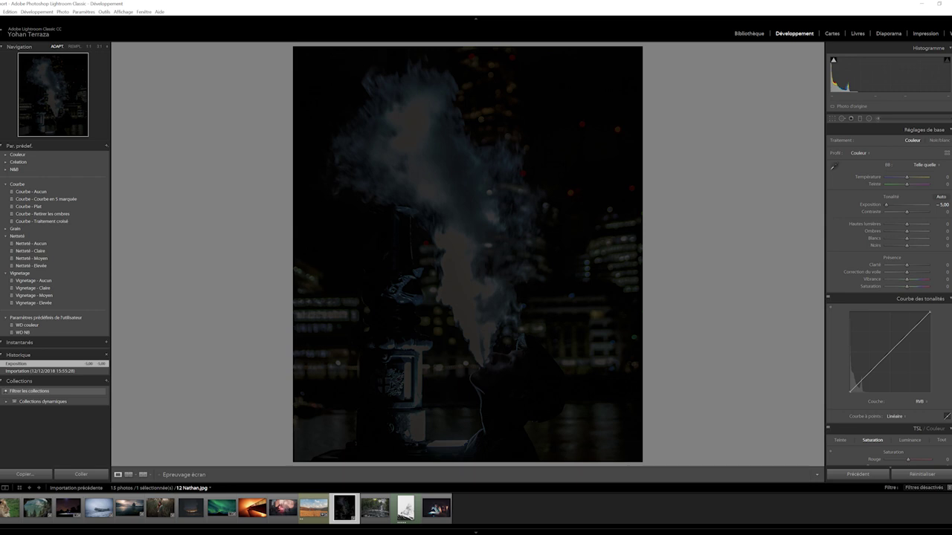
{"action": "double_click", "coordinate": [870, 204]}
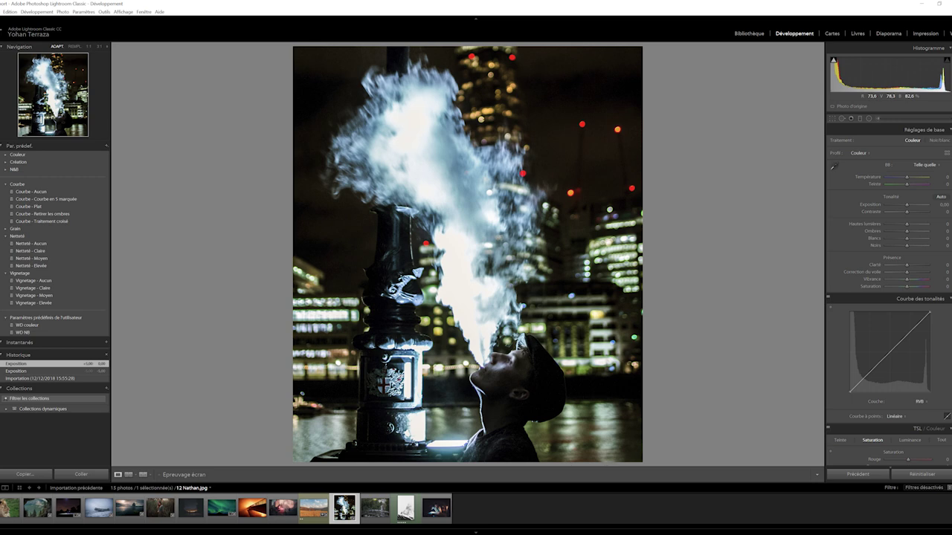
{"action": "key", "text": "z"}
{"action": "key", "text": "z"}
Step forward in the filmstrip to the wooden footbridge and waterfall photo
{"action": "key", "text": "Right"}
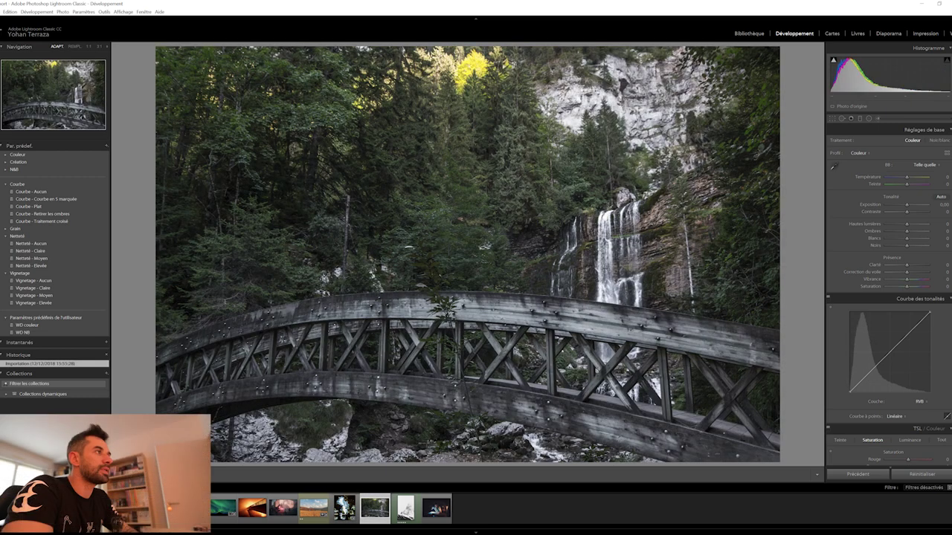
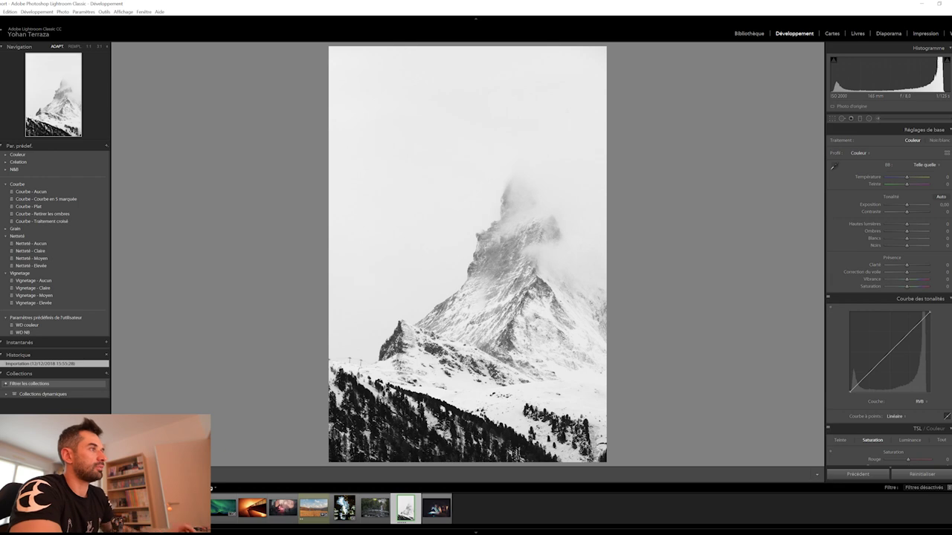
Inspect the mountain photo at 1:1 across the summit and lower ridge, then zoom back out
{"action": "left_click", "coordinate": [404, 417]}
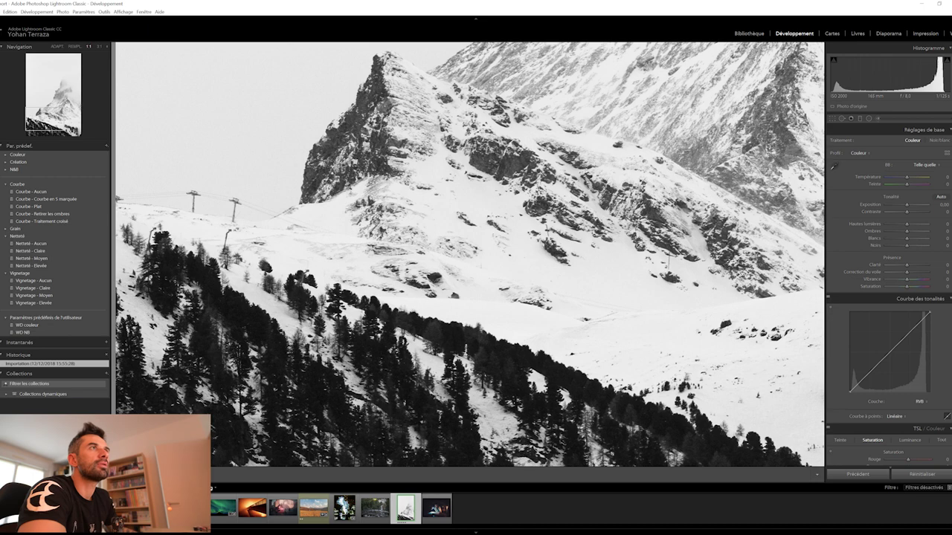
{"action": "left_click_drag", "start_coordinate": [521, 186], "coordinate": [386, 427]}
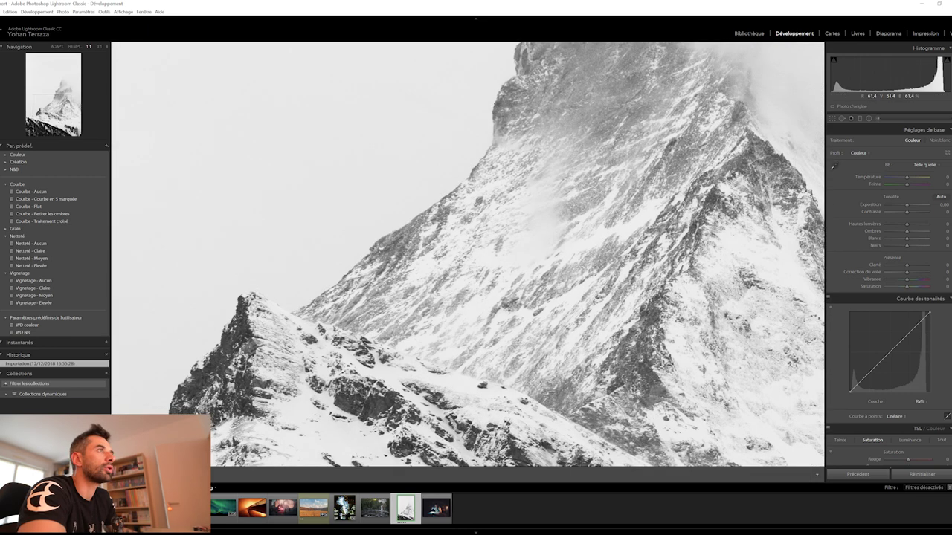
{"action": "left_click_drag", "start_coordinate": [484, 186], "coordinate": [372, 416]}
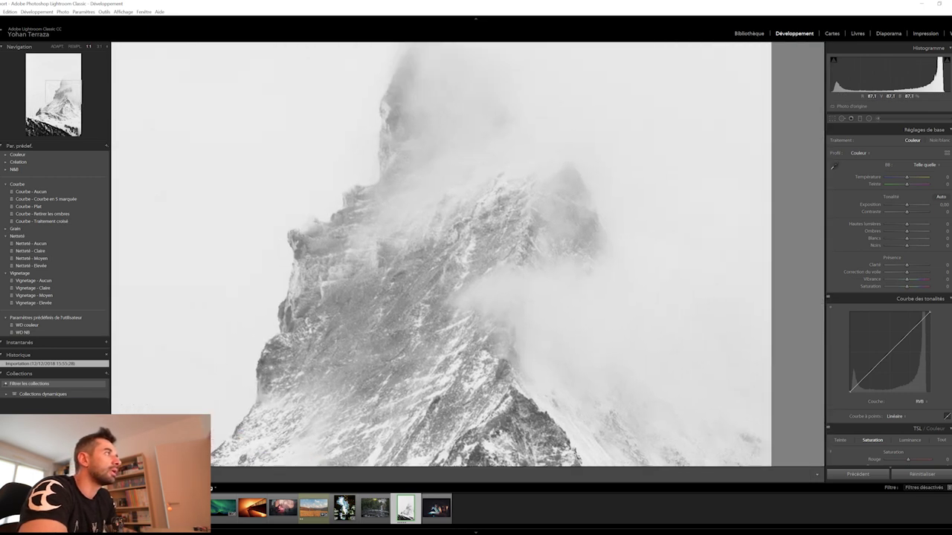
{"action": "left_click_drag", "start_coordinate": [446, 260], "coordinate": [478, 283]}
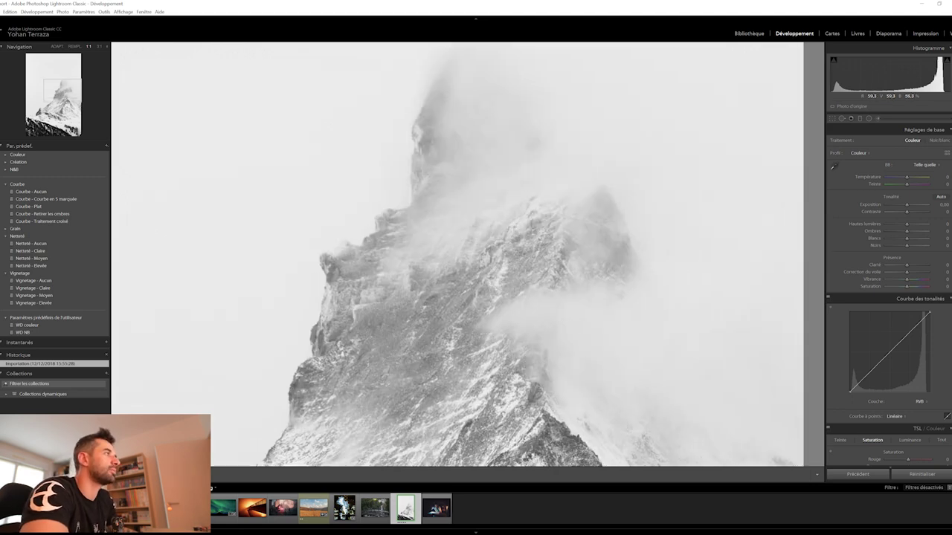
{"action": "left_click_drag", "start_coordinate": [335, 409], "coordinate": [595, 149]}
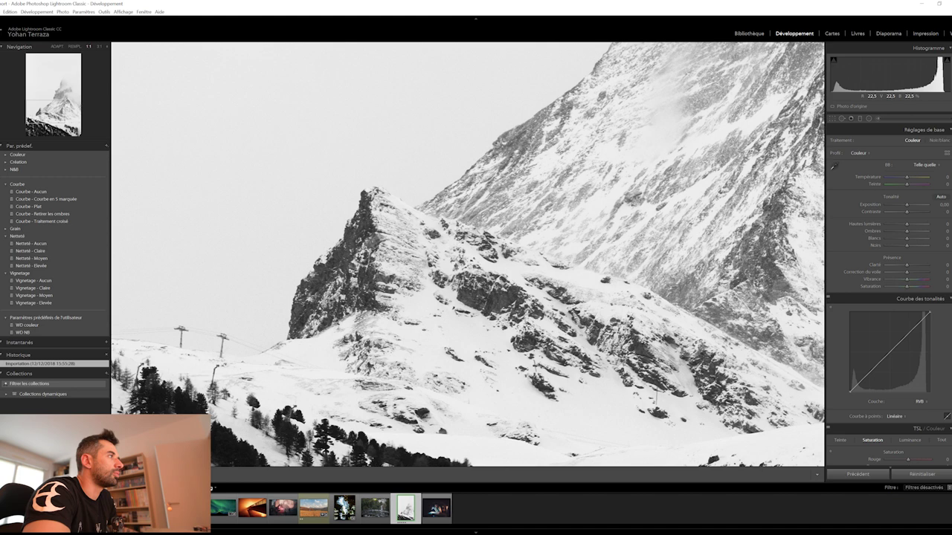
{"action": "left_click_drag", "start_coordinate": [372, 298], "coordinate": [533, 260]}
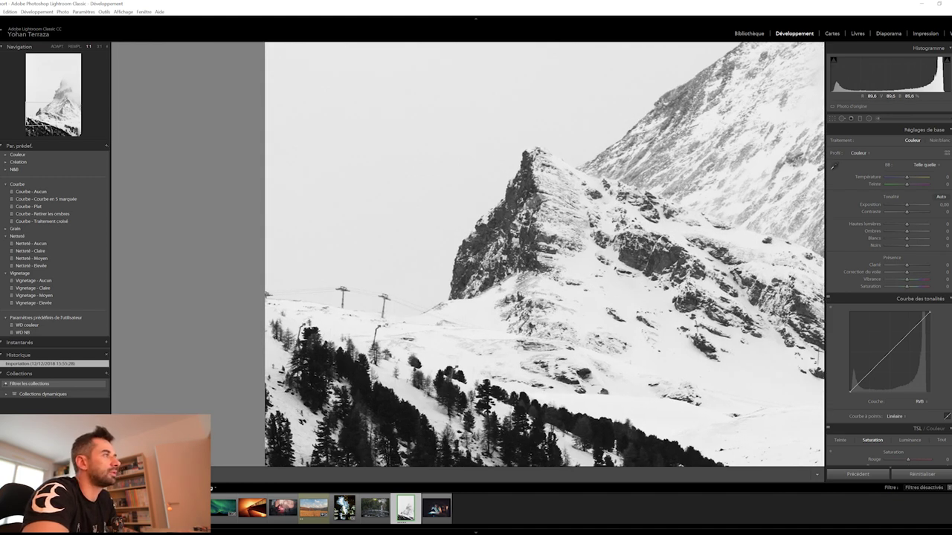
{"action": "left_click_drag", "start_coordinate": [520, 298], "coordinate": [573, 279]}
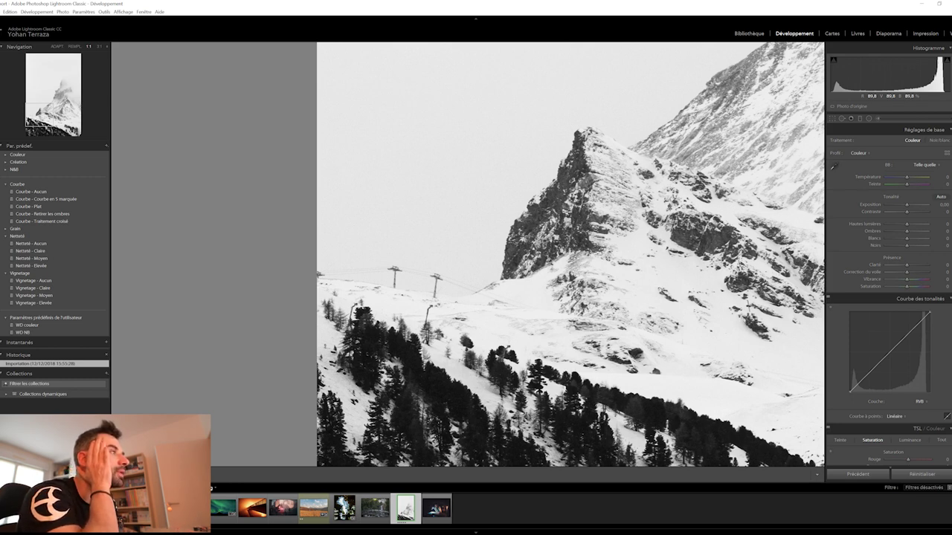
{"action": "key", "text": "z"}
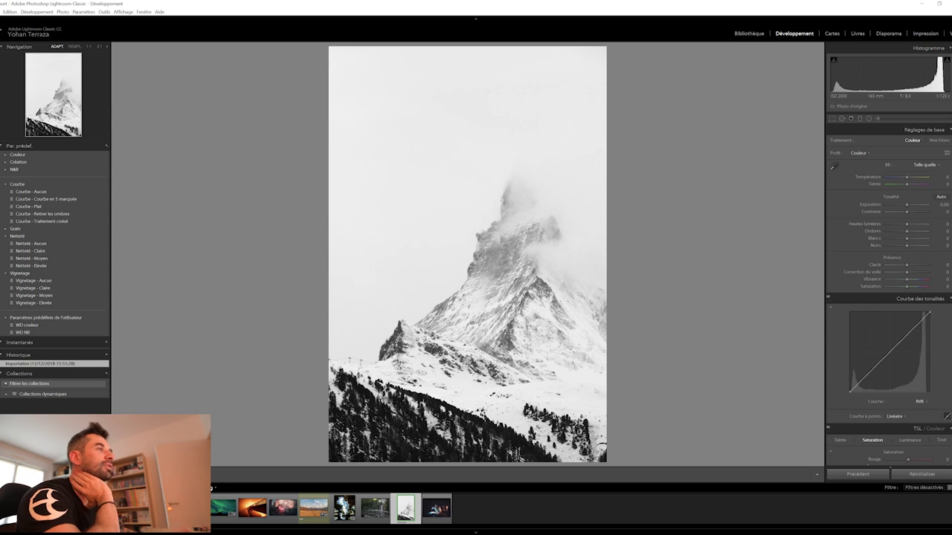
Crop the mountain photo inward from the top-left corner with aspect ratio locked
{"action": "key", "text": "r"}
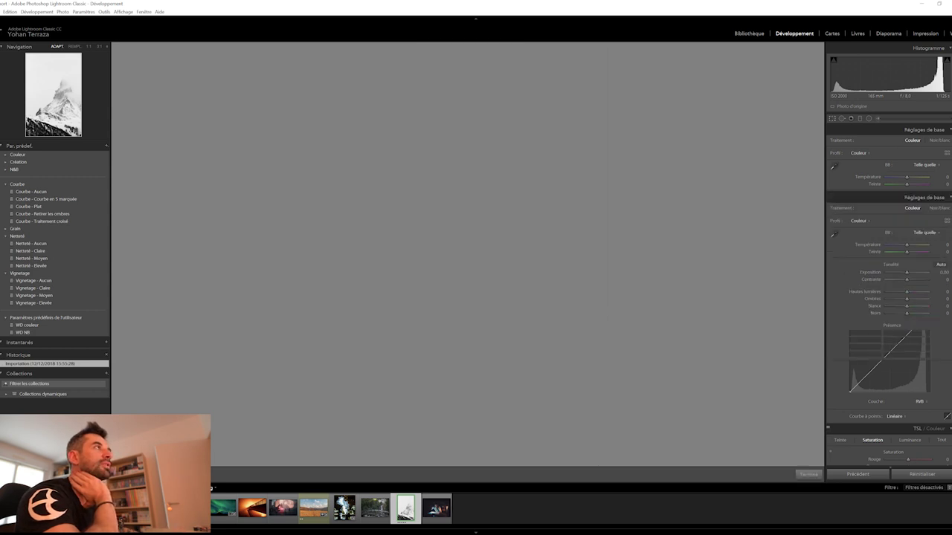
{"action": "left_click_drag", "start_coordinate": [329, 47], "coordinate": [374, 91]}
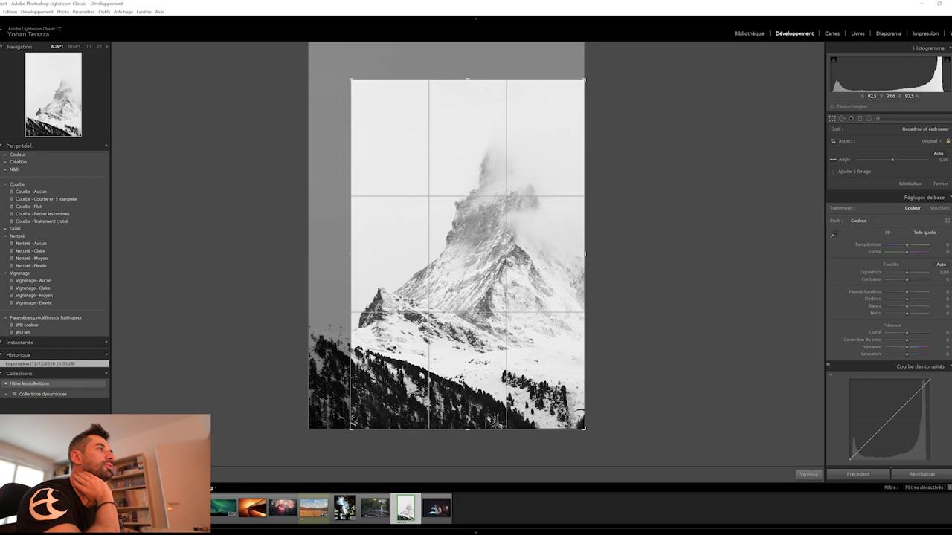
{"action": "key", "text": "Return"}
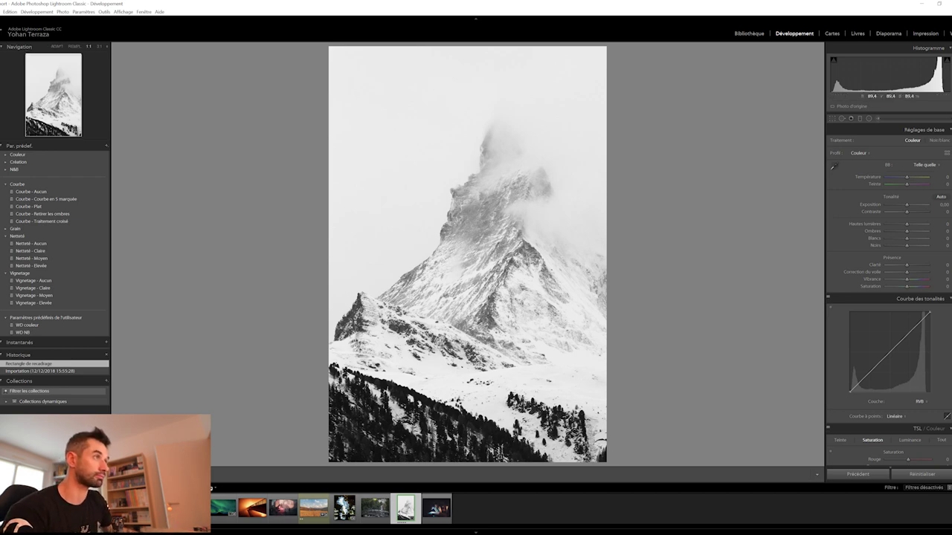
Check the mountain photo at 1:1 and set Detail sharpening Amount to 45
{"action": "key", "text": "z"}
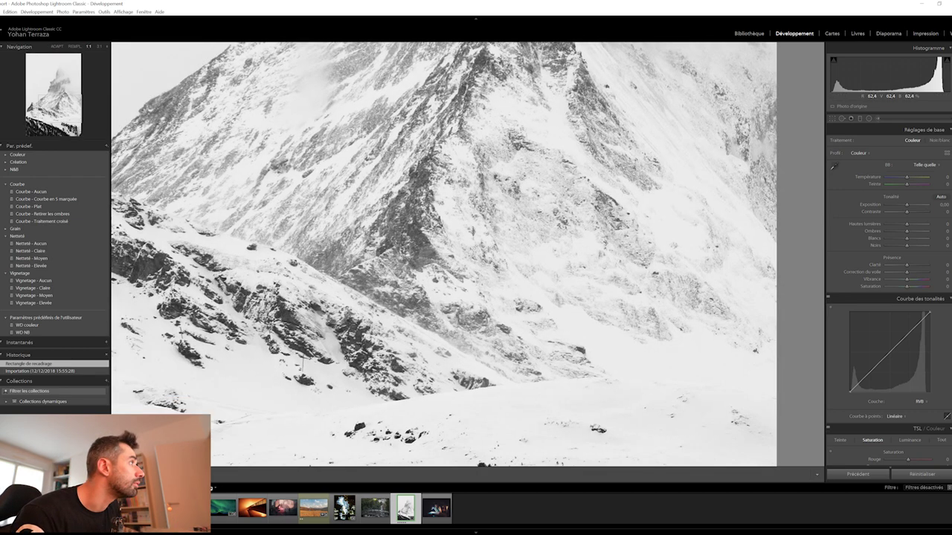
{"action": "scroll", "coordinate": [888, 297], "scroll_direction": "down", "scroll_amount": 2}
{"action": "scroll", "coordinate": [889, 297], "scroll_direction": "down", "scroll_amount": 3}
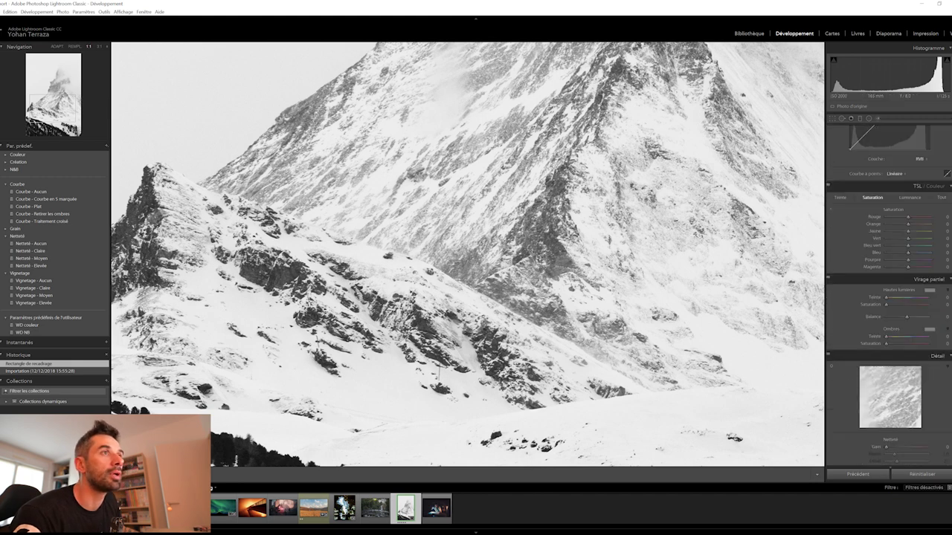
{"action": "scroll", "coordinate": [889, 298], "scroll_direction": "down", "scroll_amount": 2}
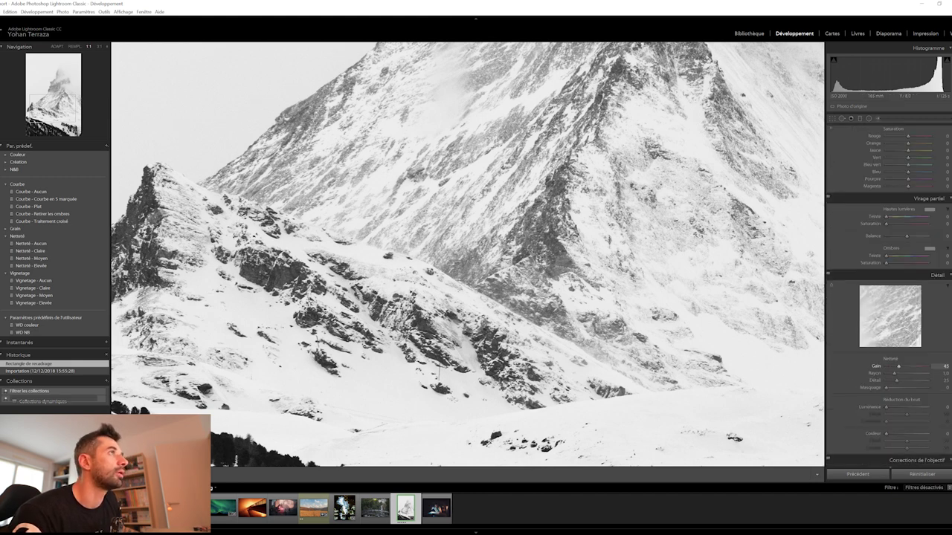
{"action": "key", "text": "Return"}
{"action": "key", "text": "z"}
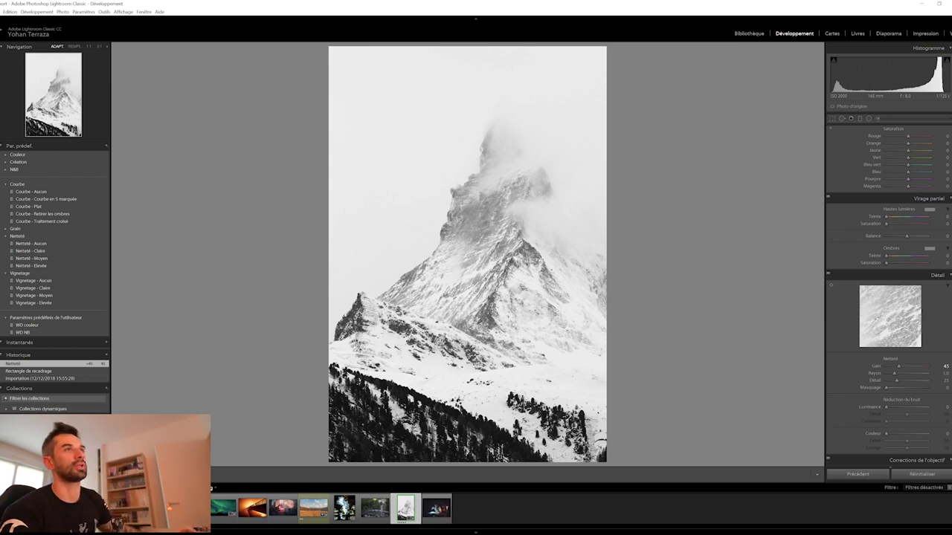
Set Exposure -1.61, Contrast +33 and Whites +52, then move to the candlelit girl photo
{"action": "scroll", "coordinate": [889, 298], "scroll_direction": "up", "scroll_amount": 10}
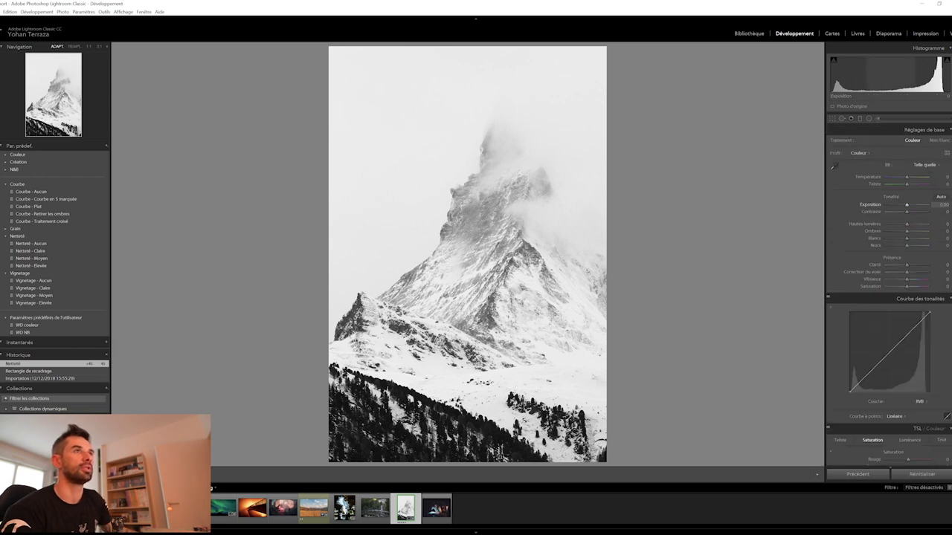
{"action": "left_click_drag", "start_coordinate": [907, 211], "coordinate": [913, 211]}
{"action": "mouse_move", "coordinate": [885, 75]}
{"action": "left_mouse_down"}
{"action": "mouse_move", "coordinate": [870, 74]}
{"action": "mouse_move", "coordinate": [943, 74]}
{"action": "left_mouse_up"}
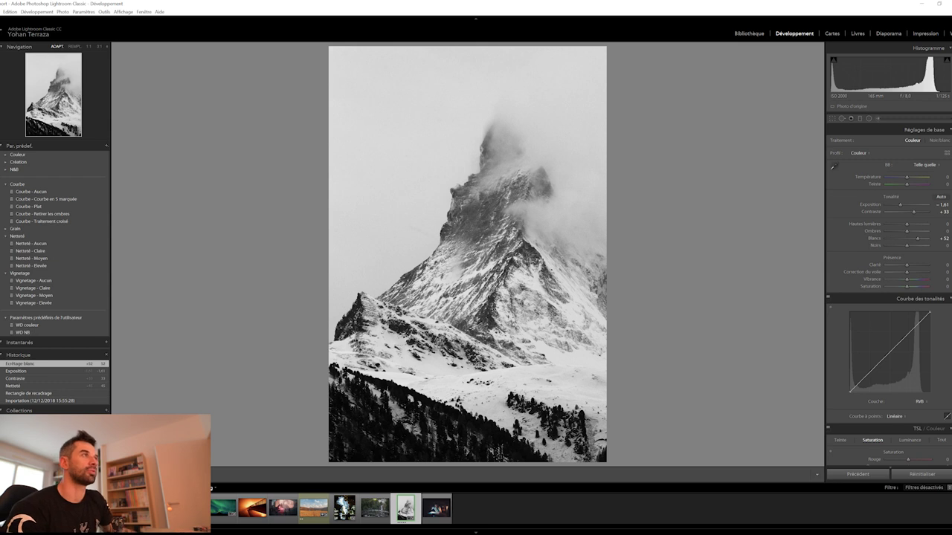
{"action": "key", "text": "Right"}
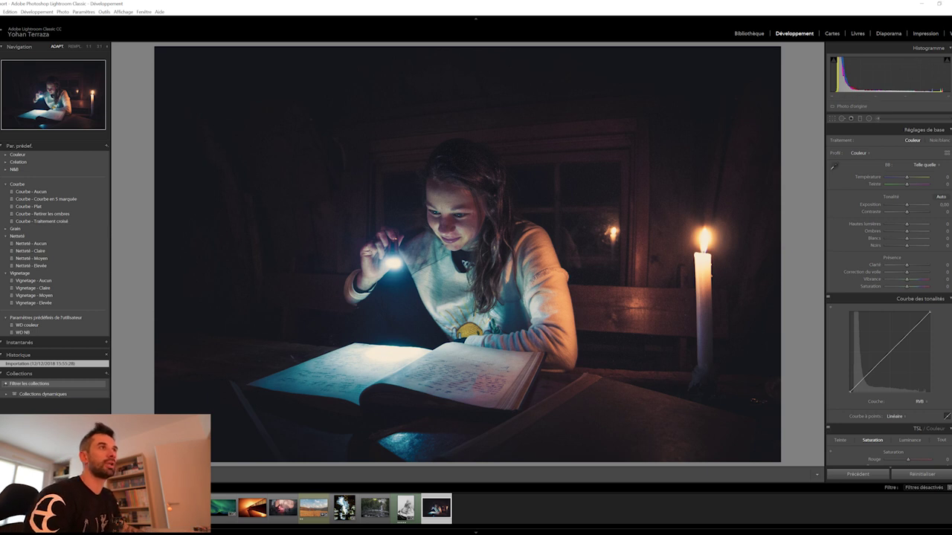
Warm the candlelit photo to Temperature +12 and check it at 1:1
{"action": "left_click_drag", "start_coordinate": [907, 177], "coordinate": [908, 177]}
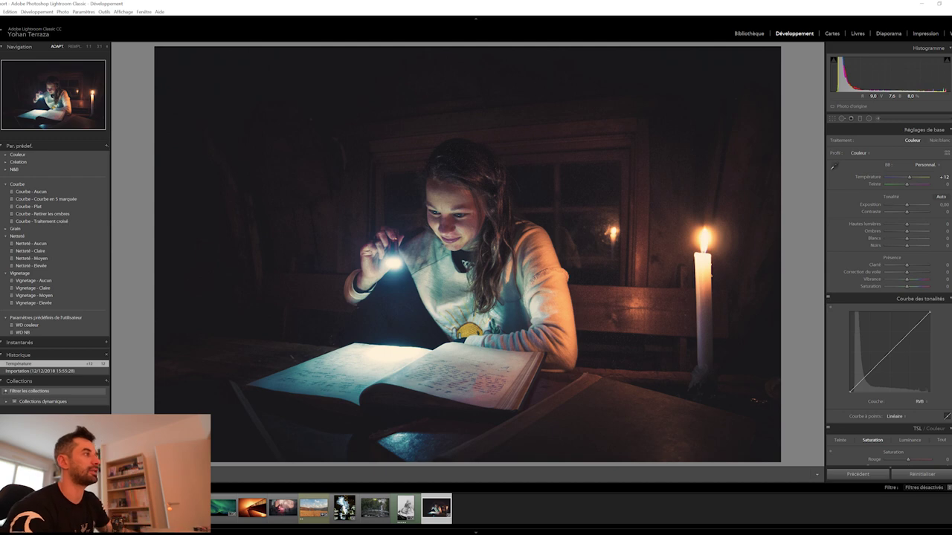
{"action": "key", "text": "z"}
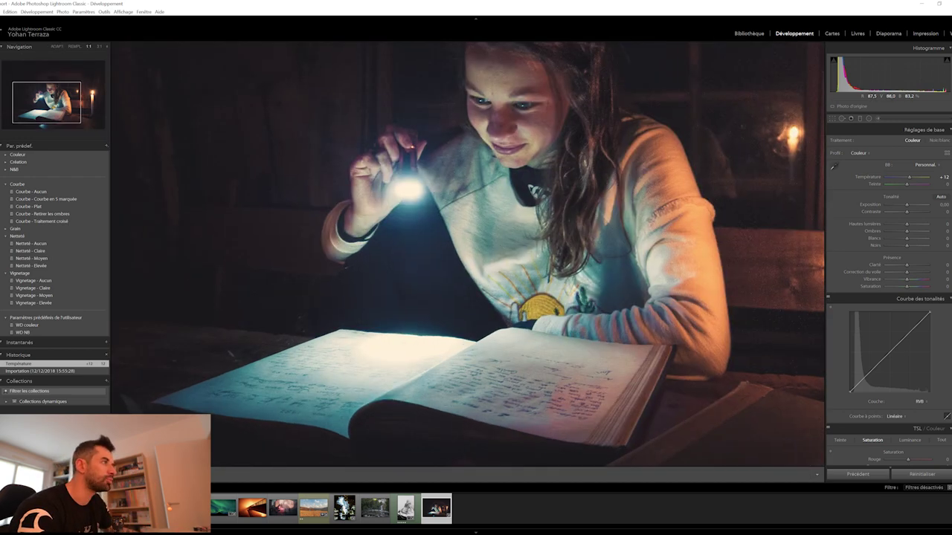
{"action": "key", "text": "z"}
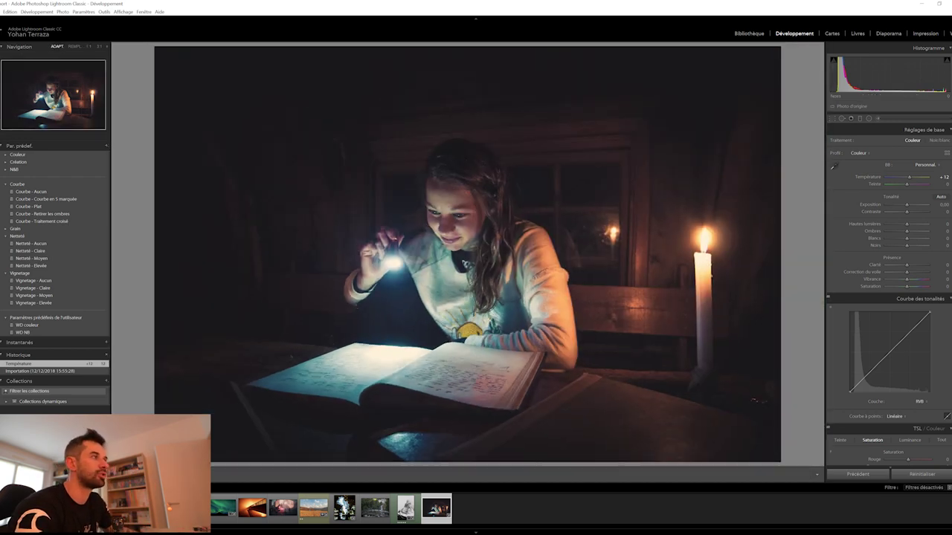
Lower Highlights to -5 and Blacks to -15
{"action": "type", "text": "-7"}
{"action": "key", "text": "Return"}
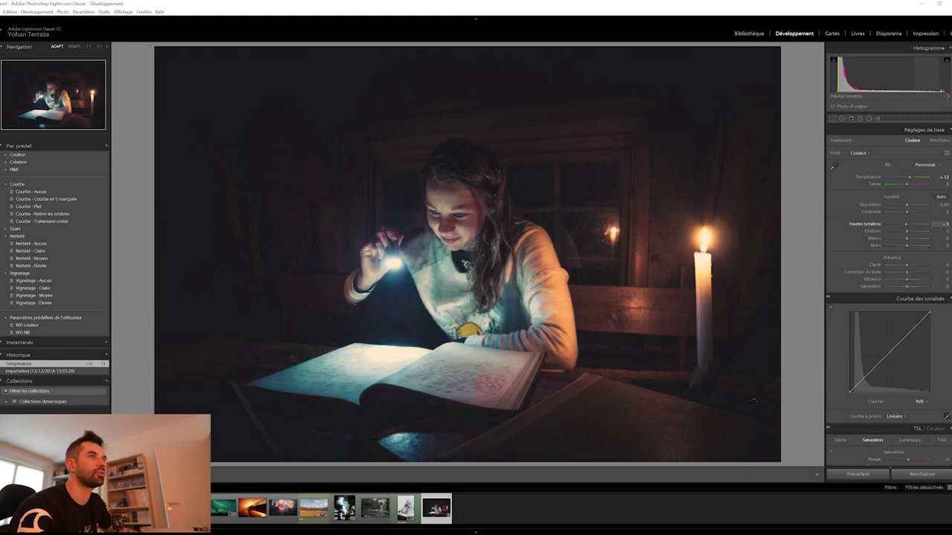
{"action": "key", "text": "Tab"}
{"action": "key", "text": "Tab"}
{"action": "key", "text": "Tab"}
{"action": "type", "text": "-19"}
{"action": "key", "text": "Return"}
{"action": "key", "text": "Down"}
{"action": "key", "text": "shift+Down"}
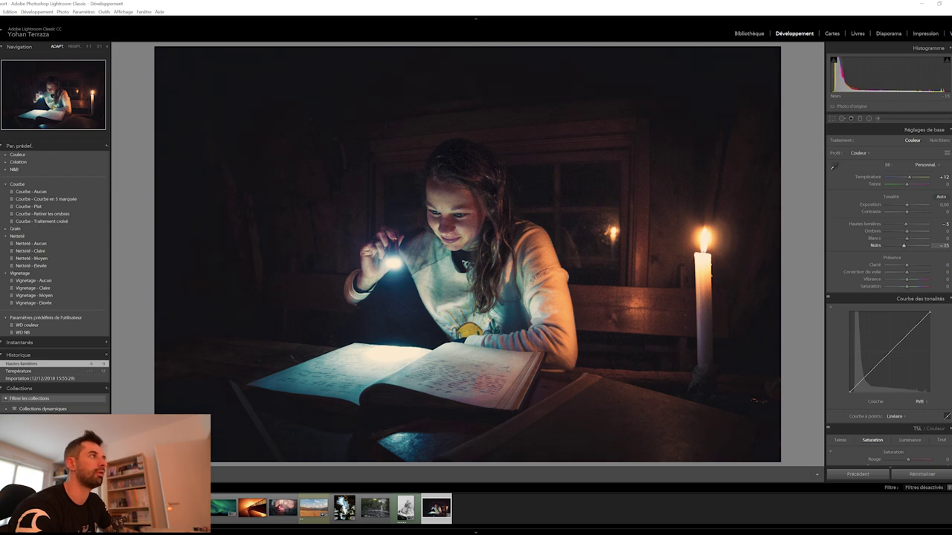
{"action": "key", "text": "Return"}
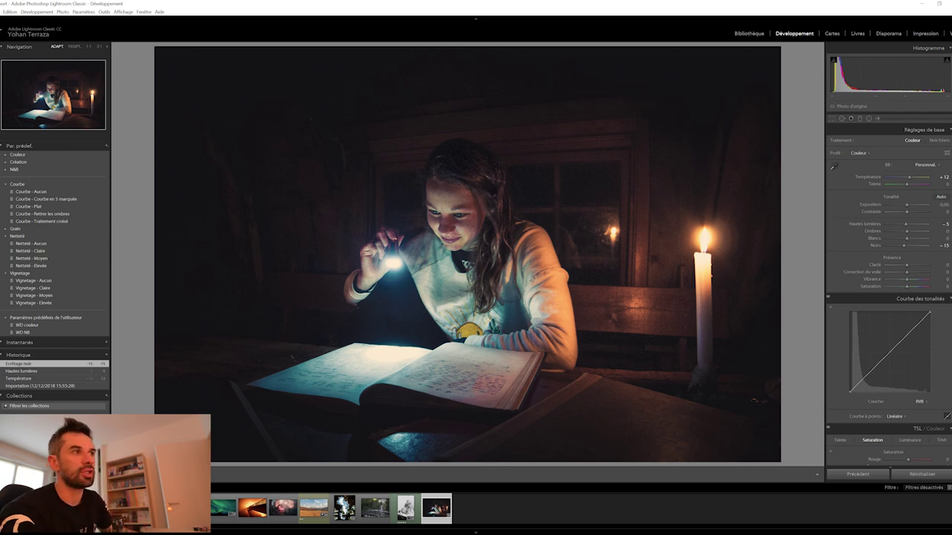
{"action": "left_click", "coordinate": [756, 401]}
{"action": "left_click_drag", "start_coordinate": [756, 401], "coordinate": [667, 357]}
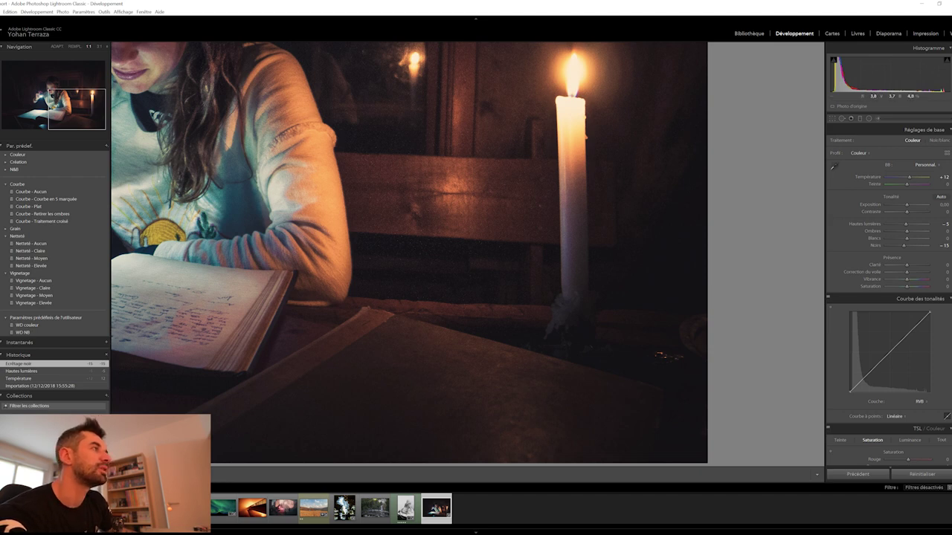
{"action": "key", "text": "z"}
{"action": "key", "text": "z"}
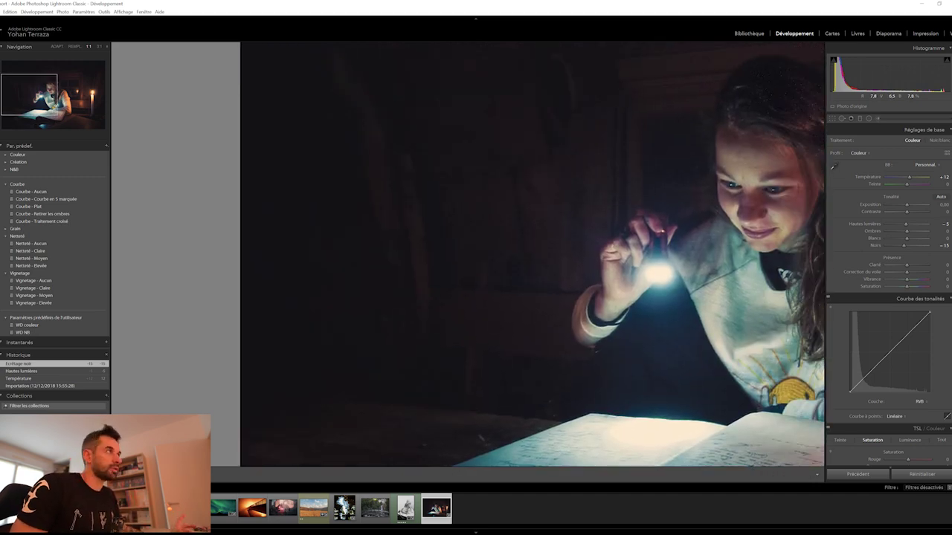
{"action": "key", "text": "z"}
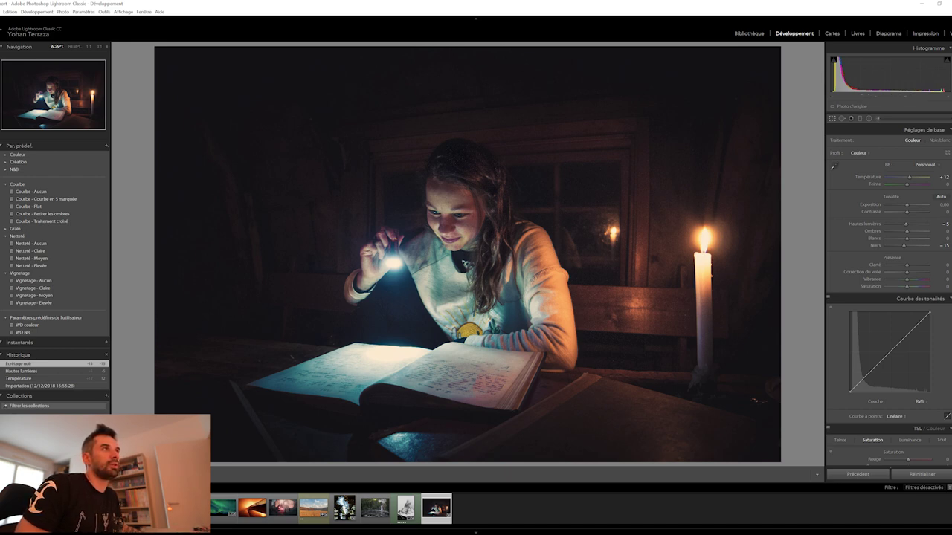
Crop the candlelit photo from the top-right corner, trimming its top and right edges
{"action": "key", "text": "r"}
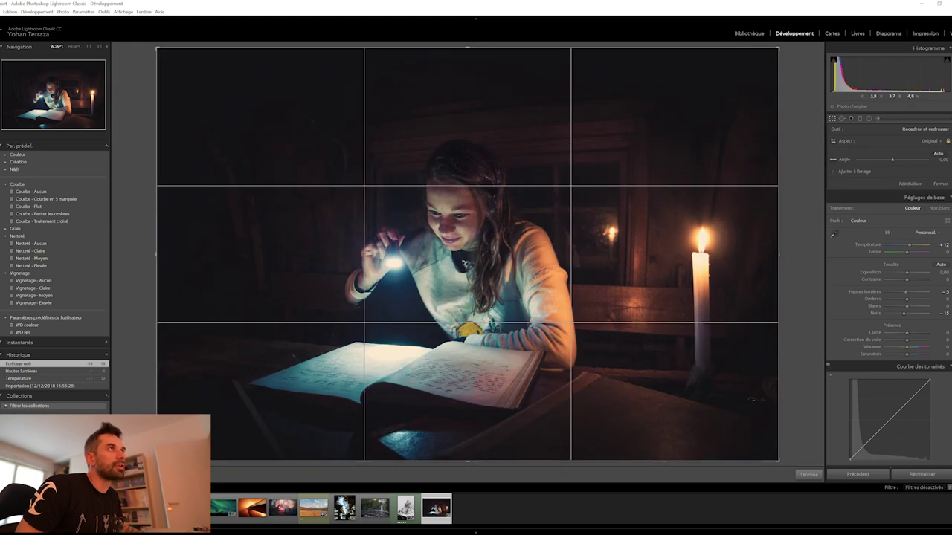
{"action": "left_click_drag", "start_coordinate": [779, 47], "coordinate": [744, 64]}
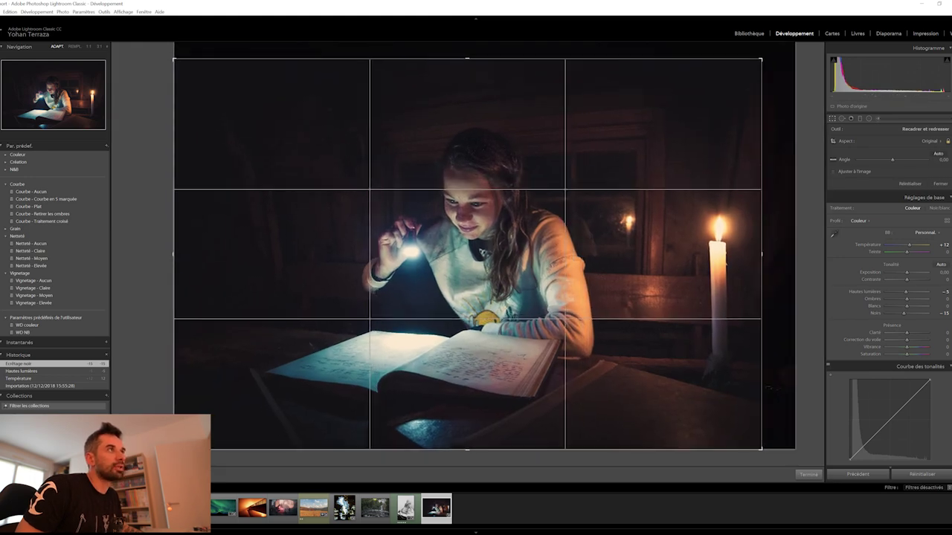
{"action": "key", "text": "Return"}
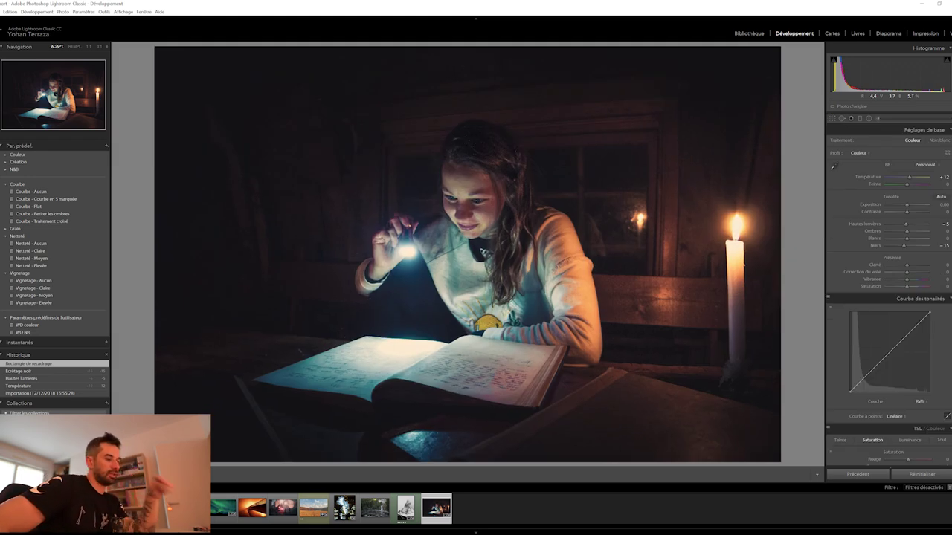
{"action": "key", "text": "m"}
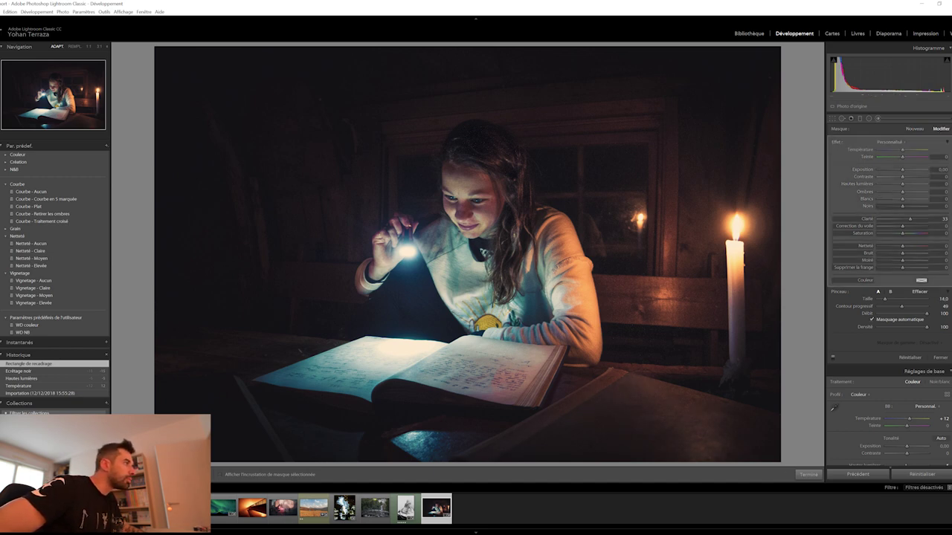
Paint a Clarity 33 brush stroke on the candlelit photo, then show the Library grid
{"action": "left_click", "coordinate": [616, 394]}
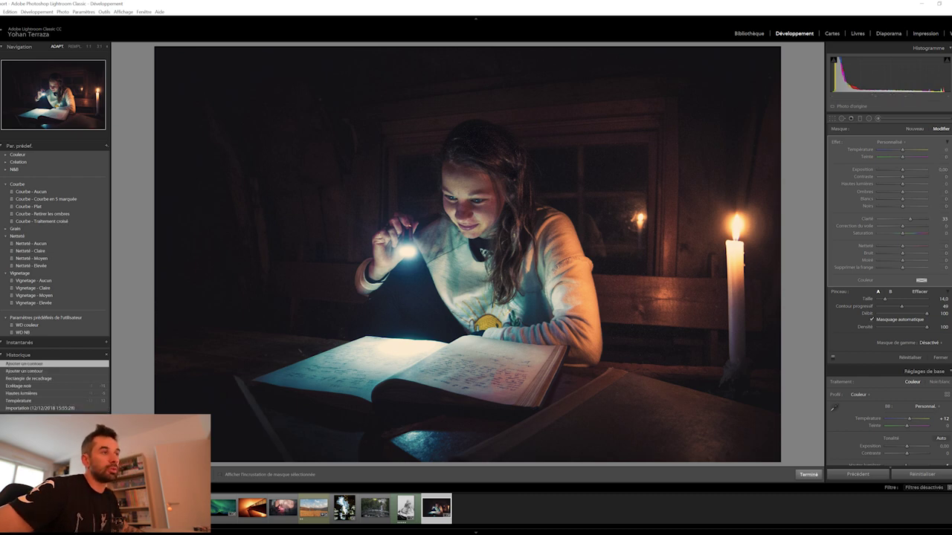
{"action": "key", "text": "k"}
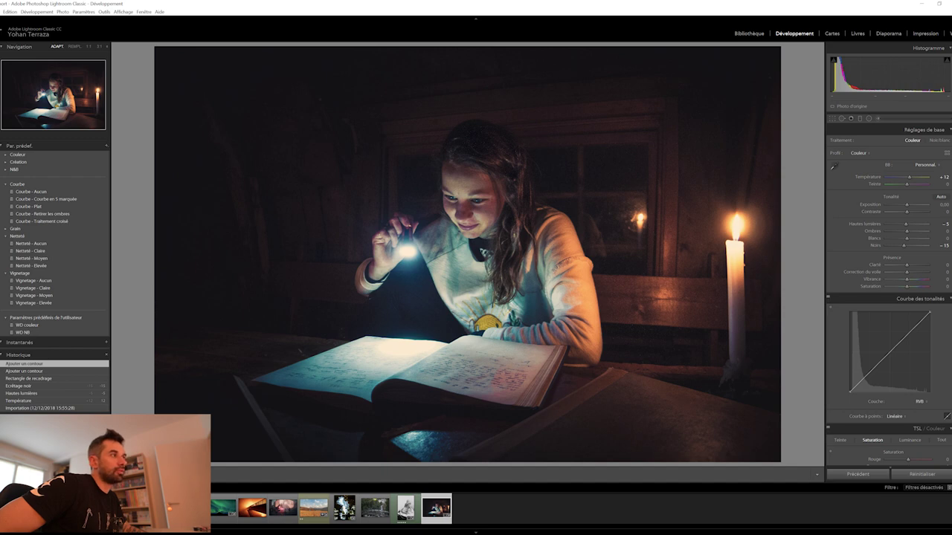
{"action": "key", "text": "g"}
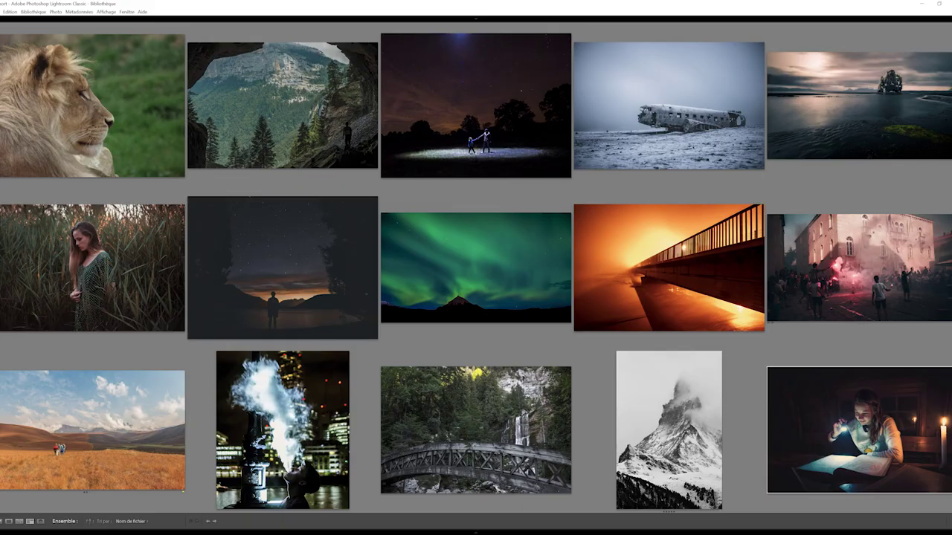